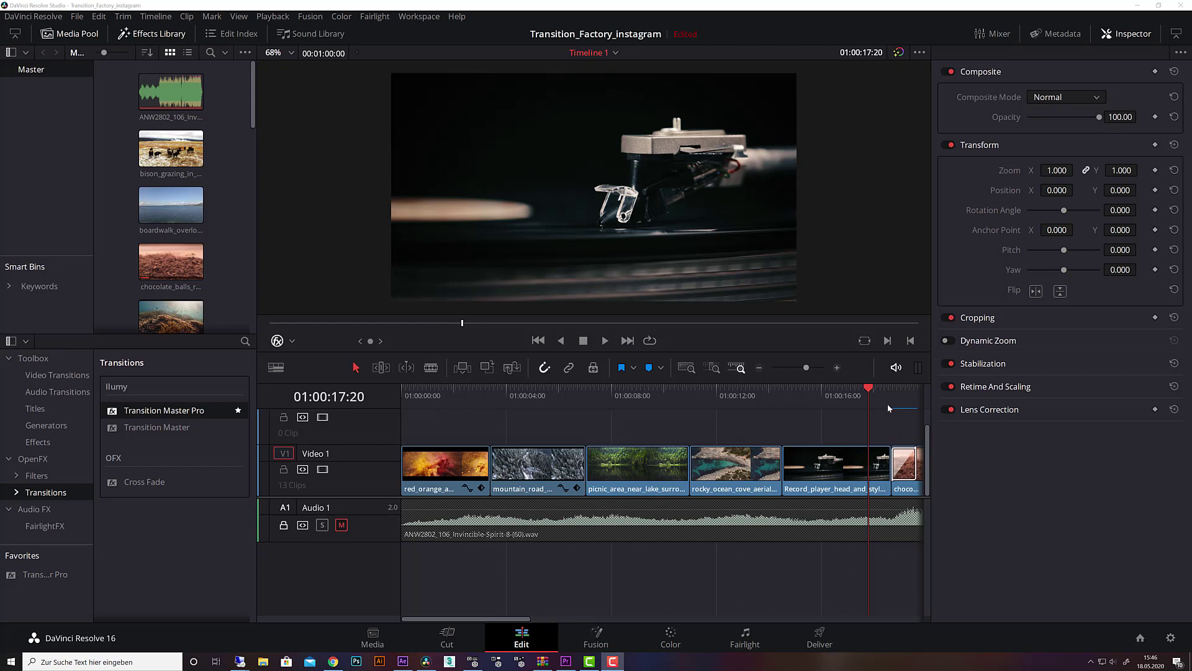
Preview the timeline and scrub across the first cut into the forest road clip
key(space)
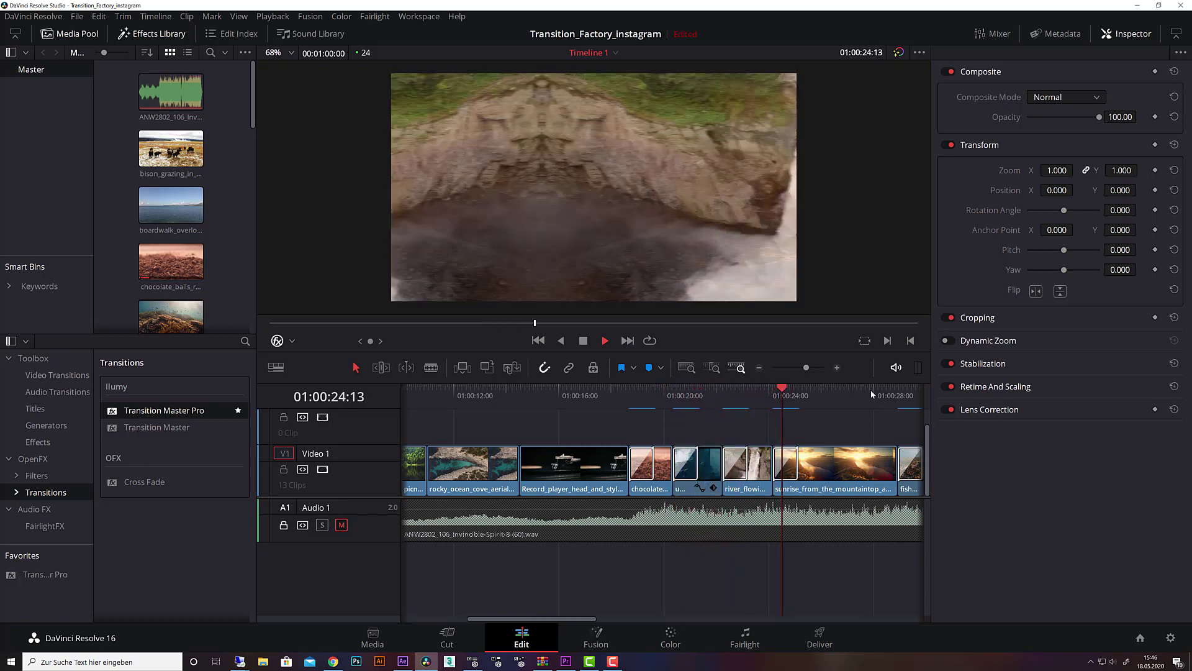
key(space)
drag(806, 393, 615, 405)
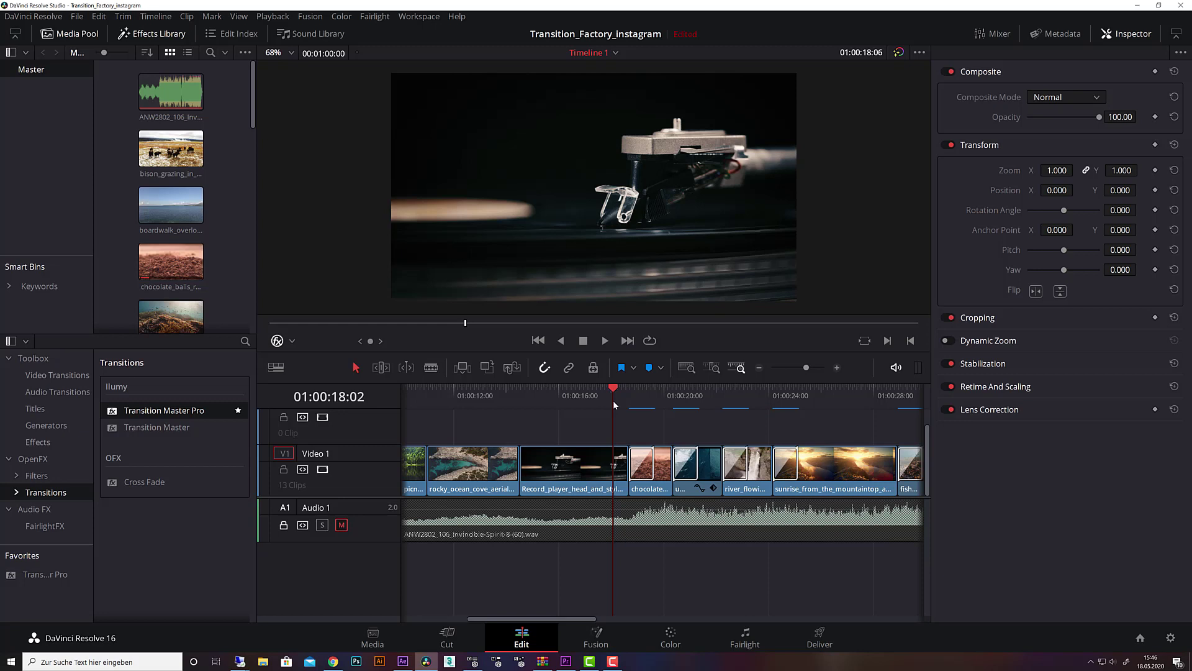
drag(614, 404, 467, 400)
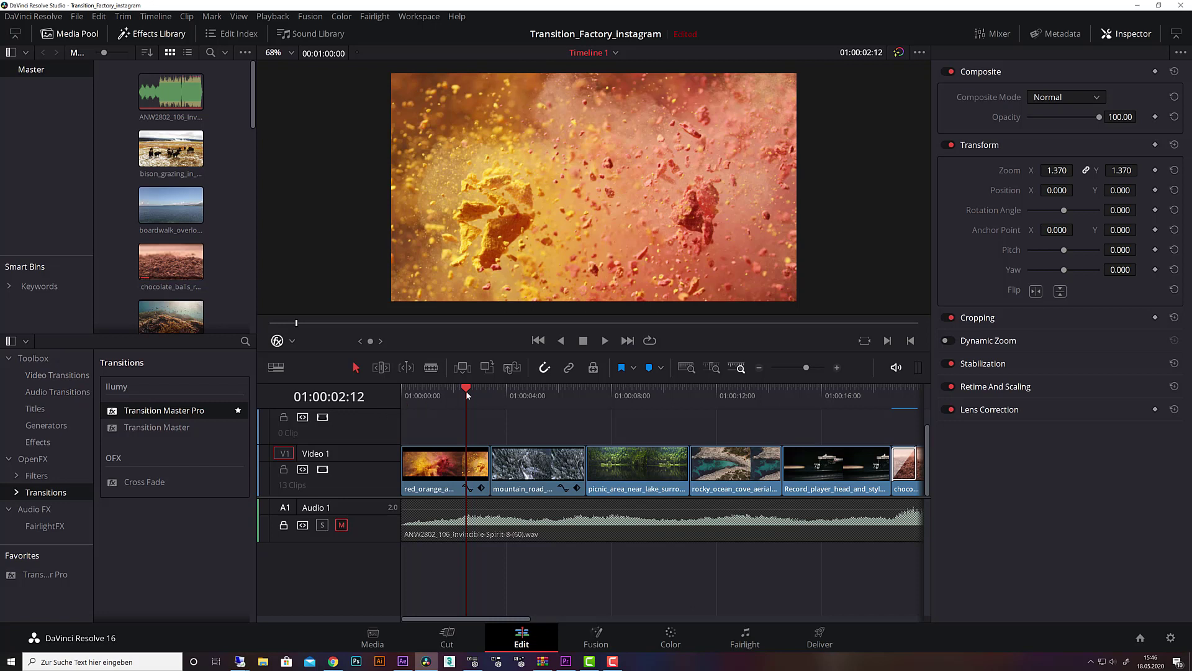
mouse_move(467, 394)
mouse_down()
mouse_move(511, 394)
mouse_move(475, 395)
mouse_up()
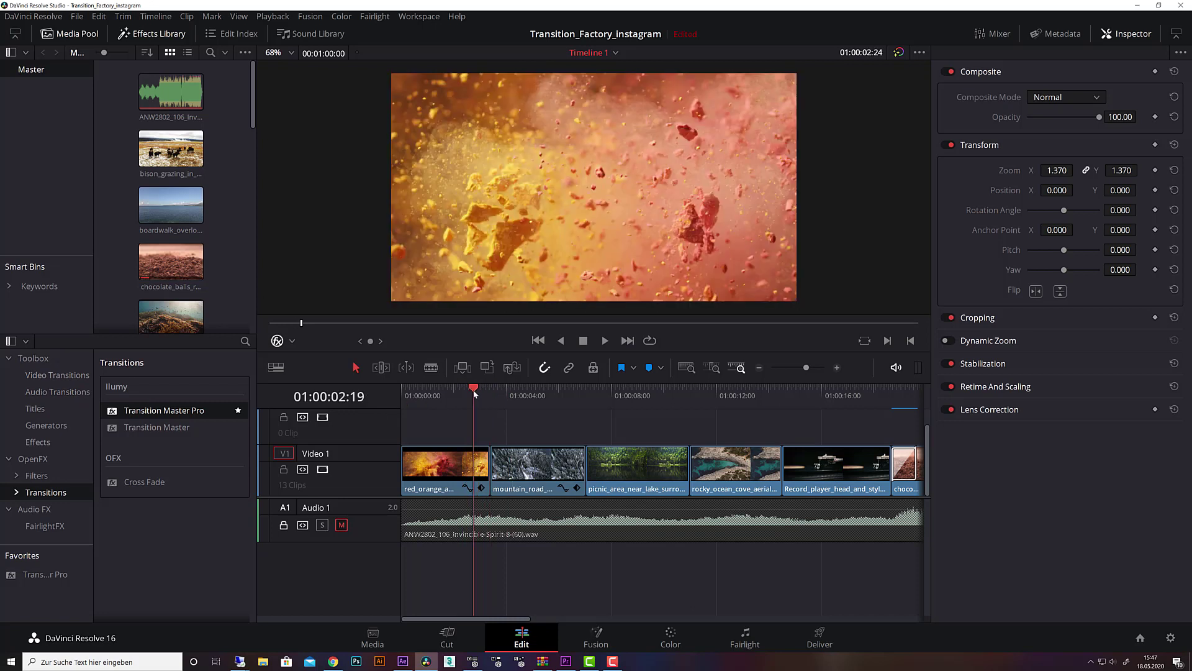
Place a Radial Wipe on the cut into the forest road clip, preview it, and lengthen it to 1.4 seconds
click(70, 376)
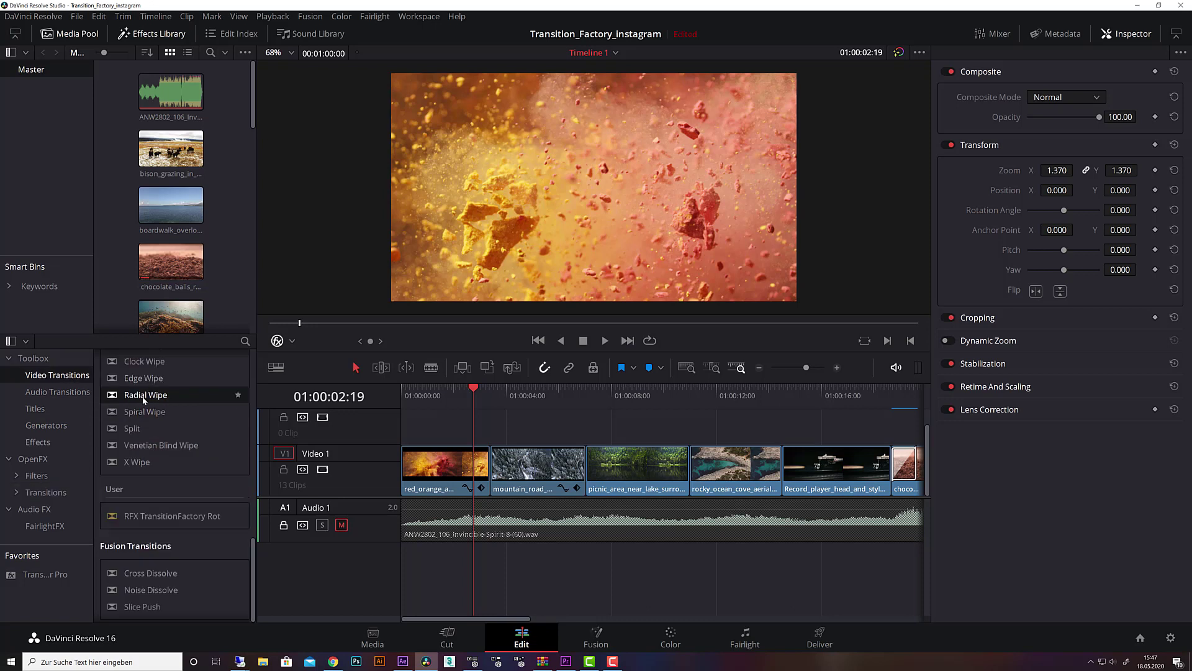
drag(144, 397, 476, 449)
click(484, 391)
key(space)
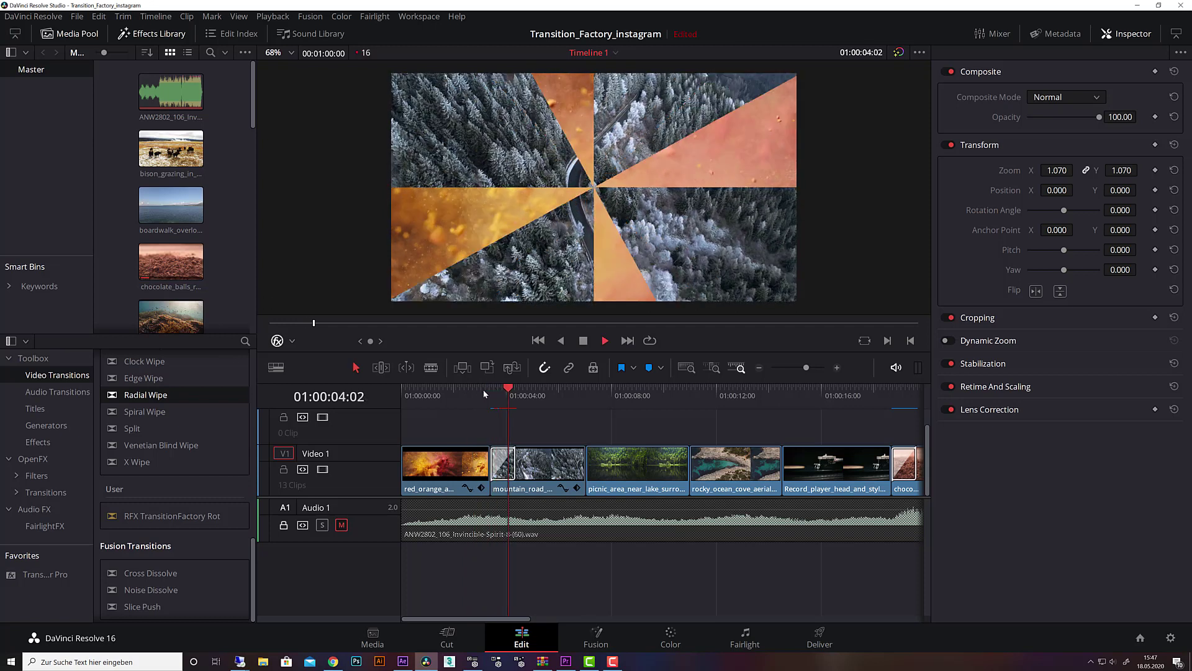
key(space)
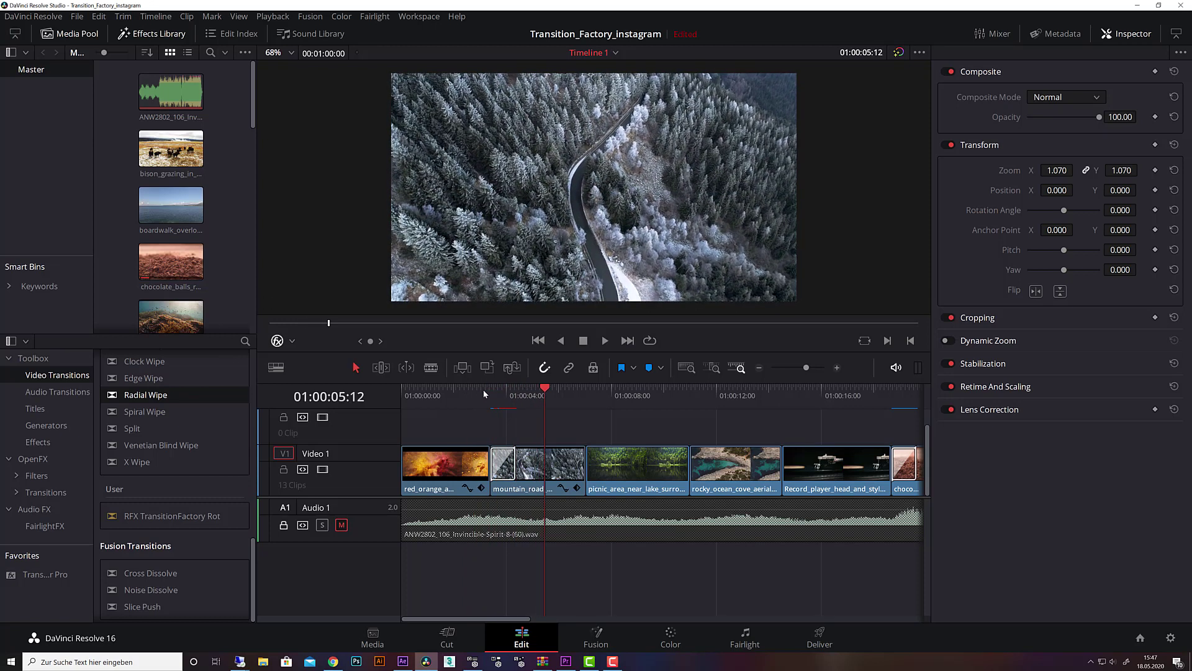
drag(509, 391, 496, 391)
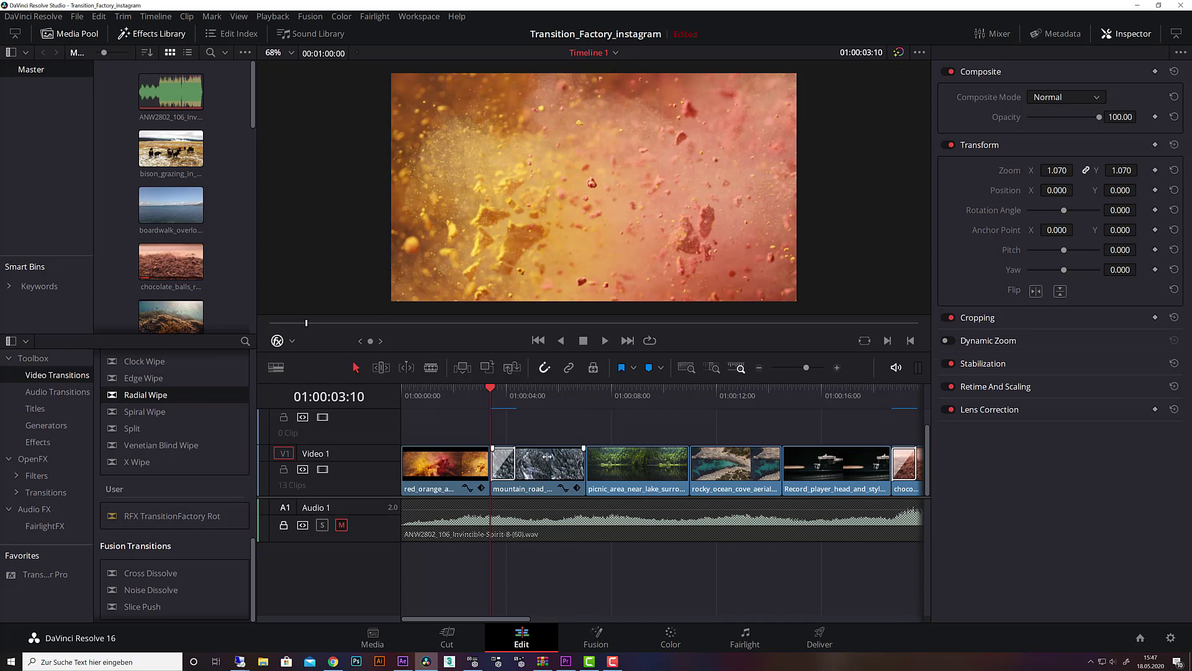
mouse_move(514, 457)
mouse_down()
mouse_move(546, 462)
mouse_move(529, 462)
mouse_up()
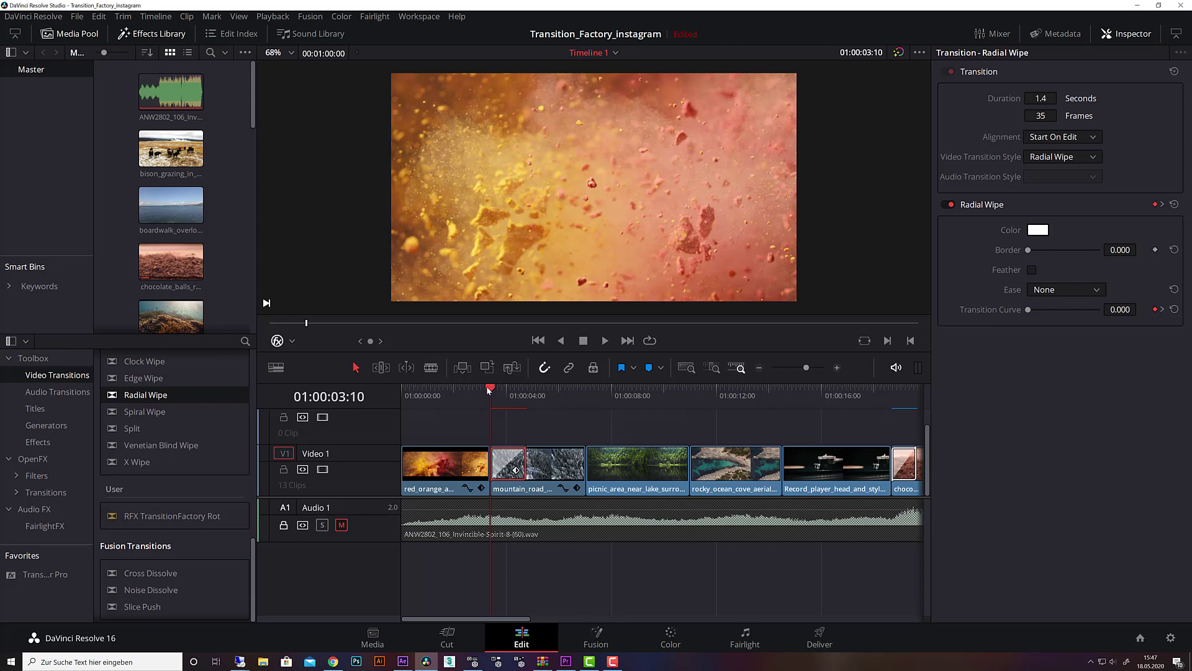
Scrub back and forth across the Radial Wipe to preview its frames
mouse_move(488, 390)
mouse_down()
mouse_move(476, 391)
mouse_move(491, 396)
mouse_up()
mouse_move(489, 389)
mouse_down()
mouse_move(470, 389)
mouse_move(503, 390)
mouse_move(490, 389)
mouse_up()
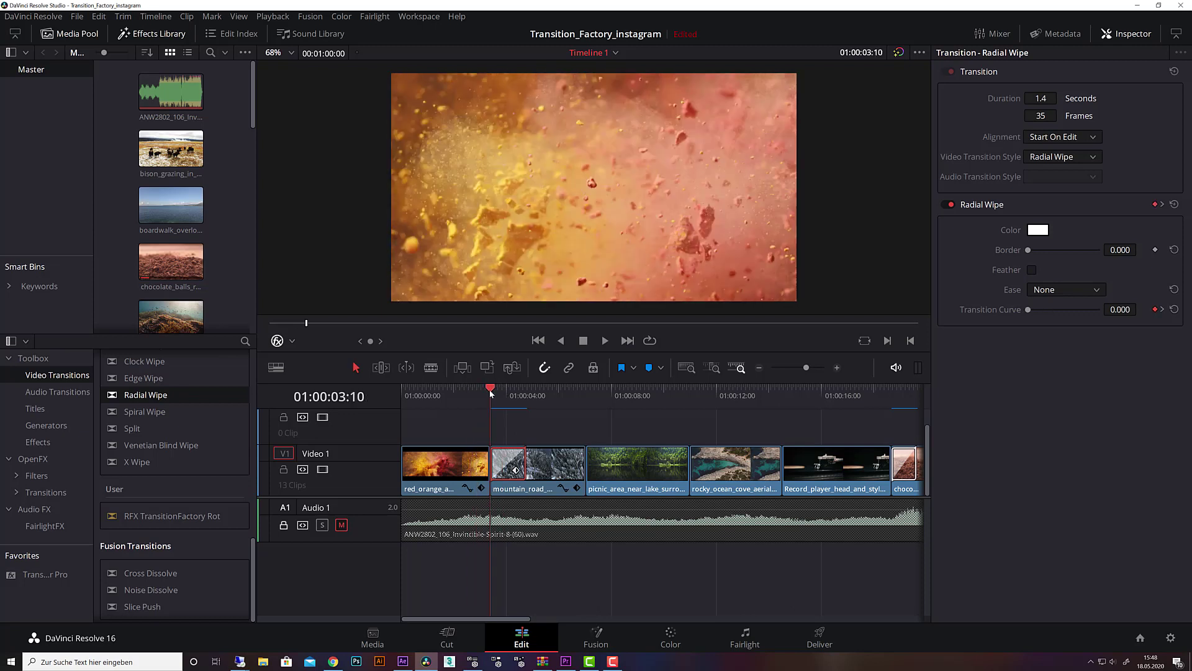
Place the OpenFX Transition Master Pro on the first cut and shorten it to 2.0 seconds (49 frames)
click(526, 462)
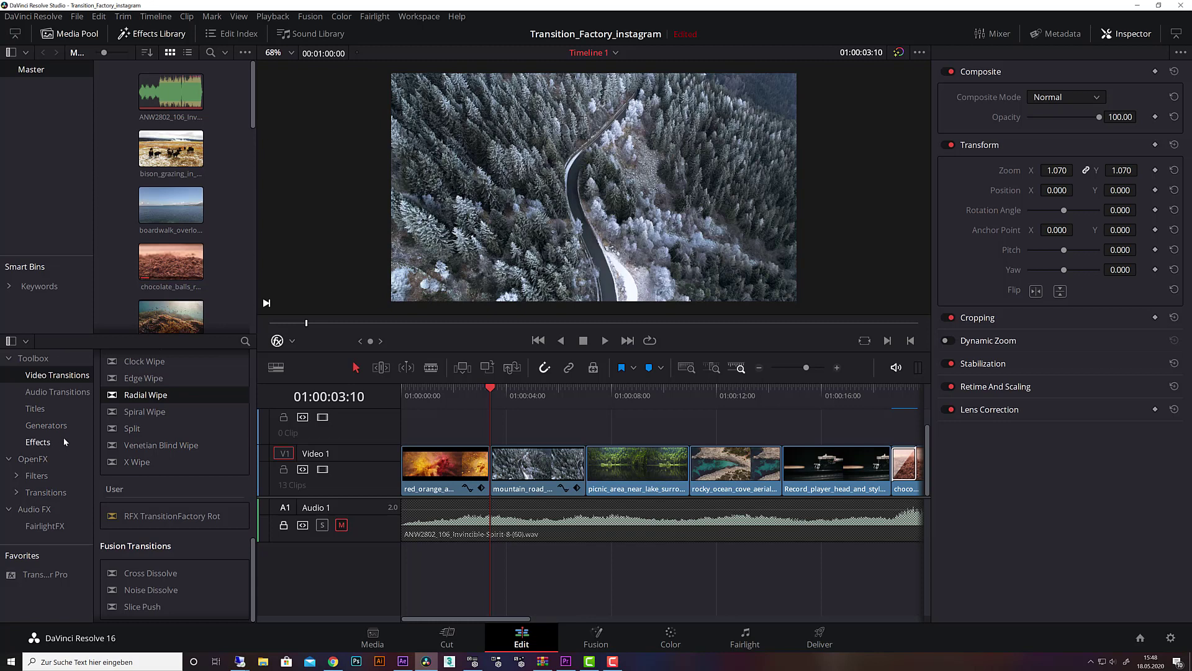
click(48, 491)
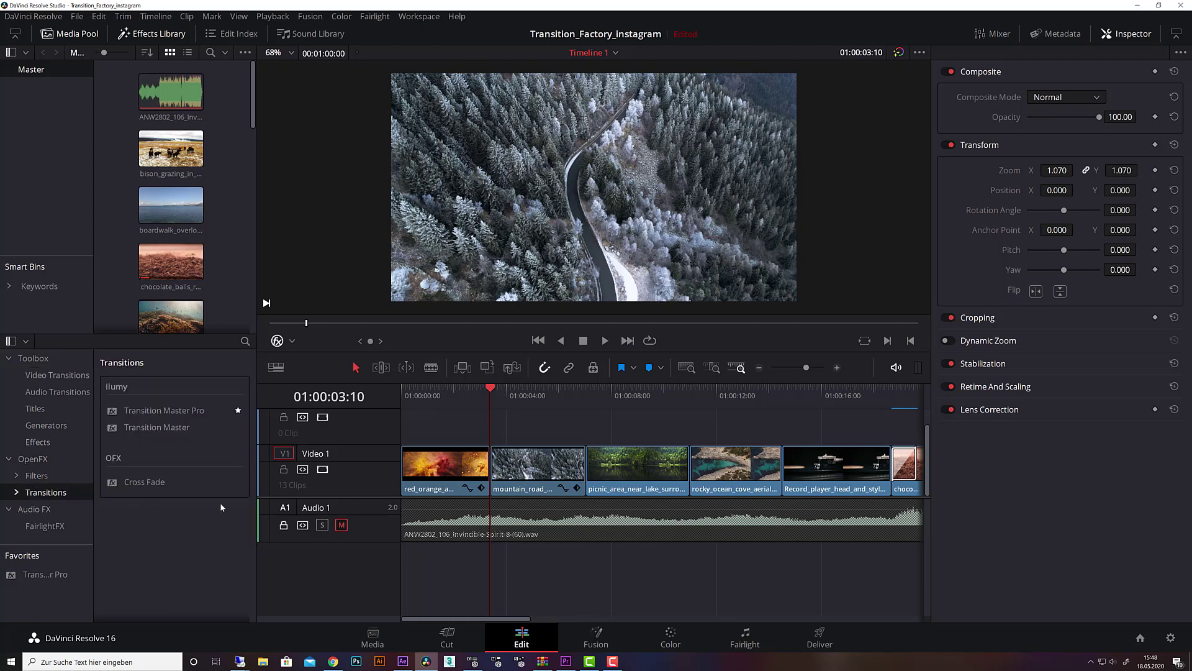
drag(156, 413, 510, 466)
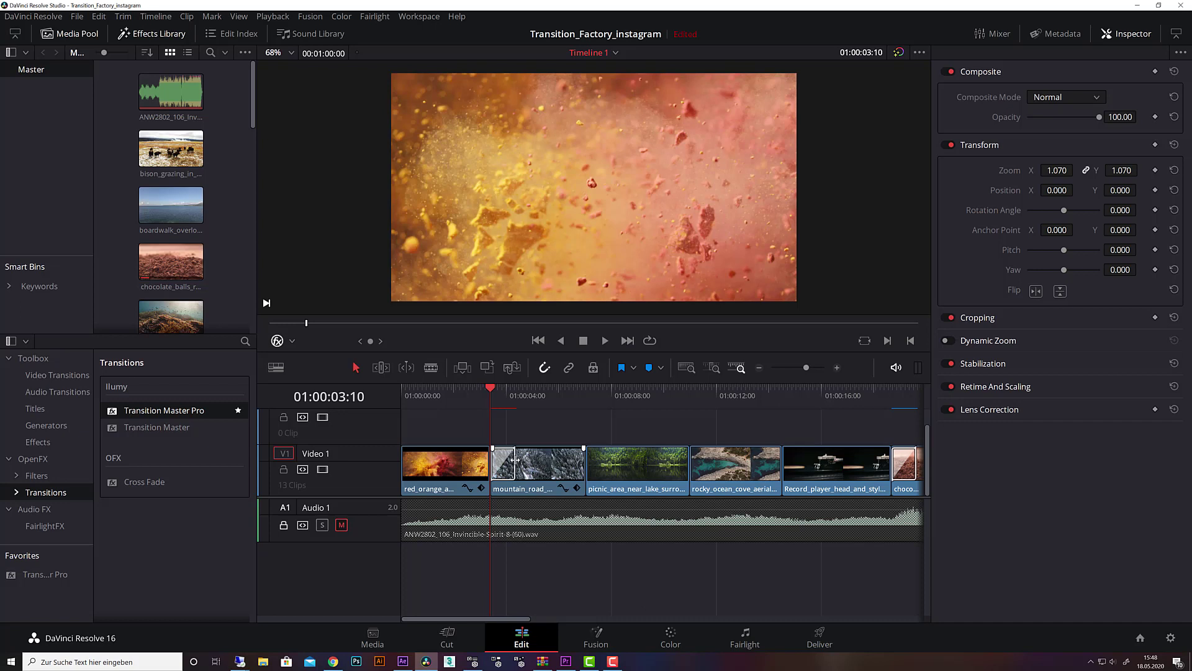
click(515, 459)
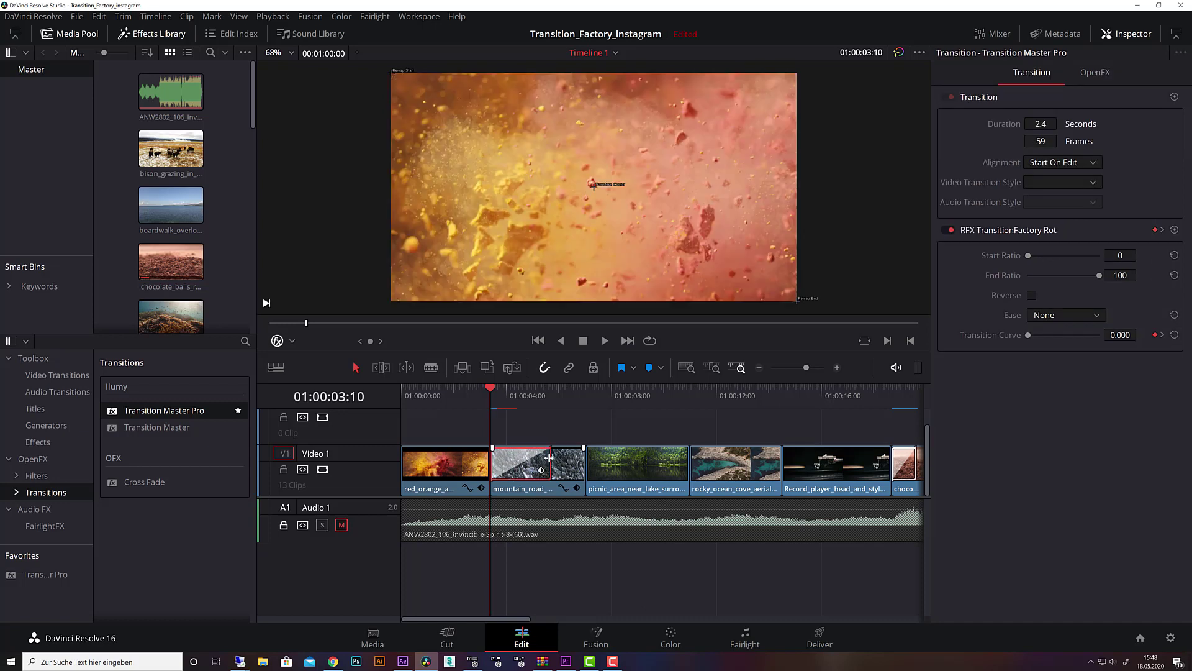
mouse_move(550, 458)
mouse_down()
mouse_move(562, 461)
mouse_move(545, 462)
mouse_up()
drag(491, 389, 518, 392)
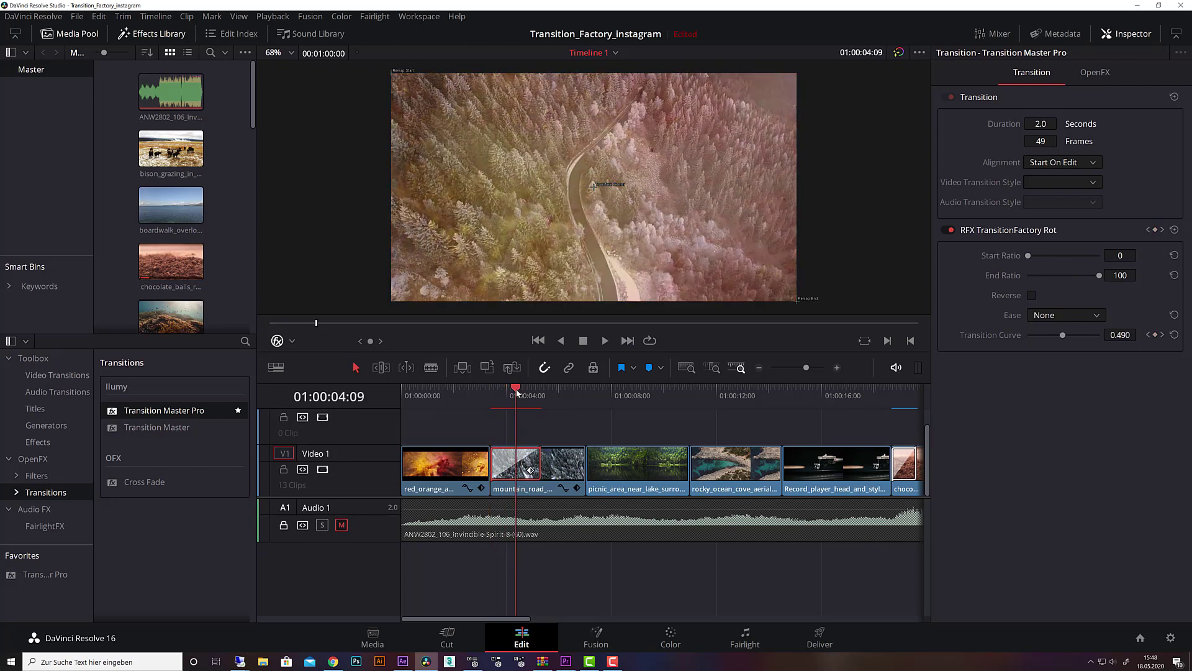
Apply the Rotate_A preset in the Transition Master Pro Inspector settings
click(1095, 72)
scroll(1103, 151, up, 10)
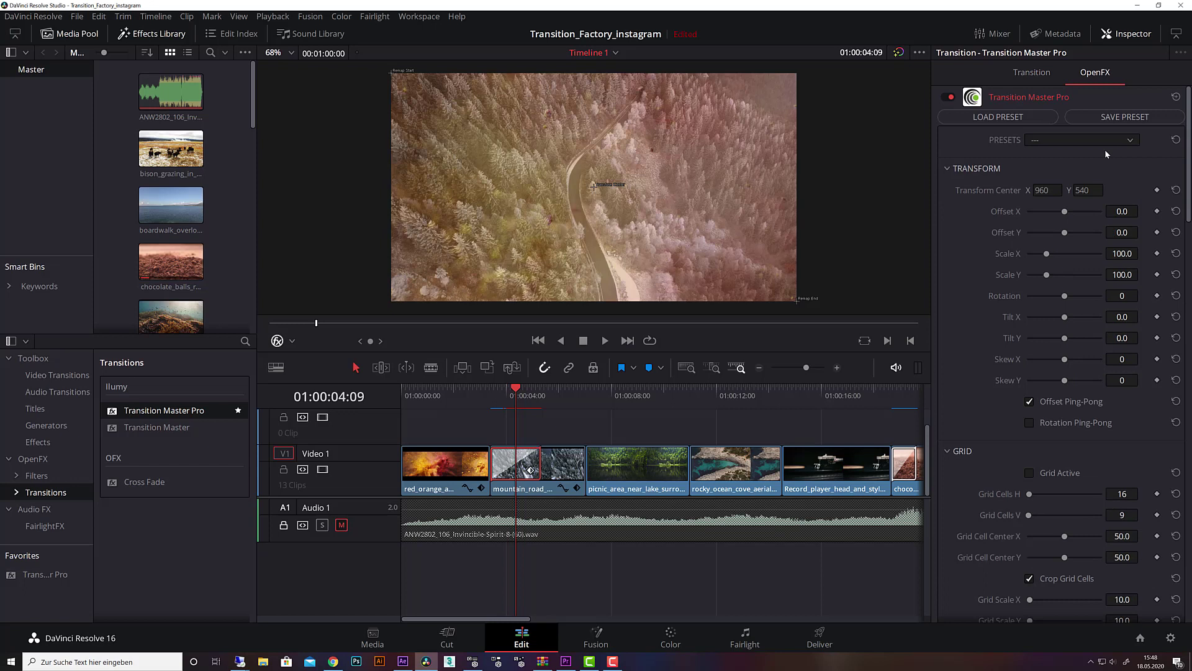
click(1104, 143)
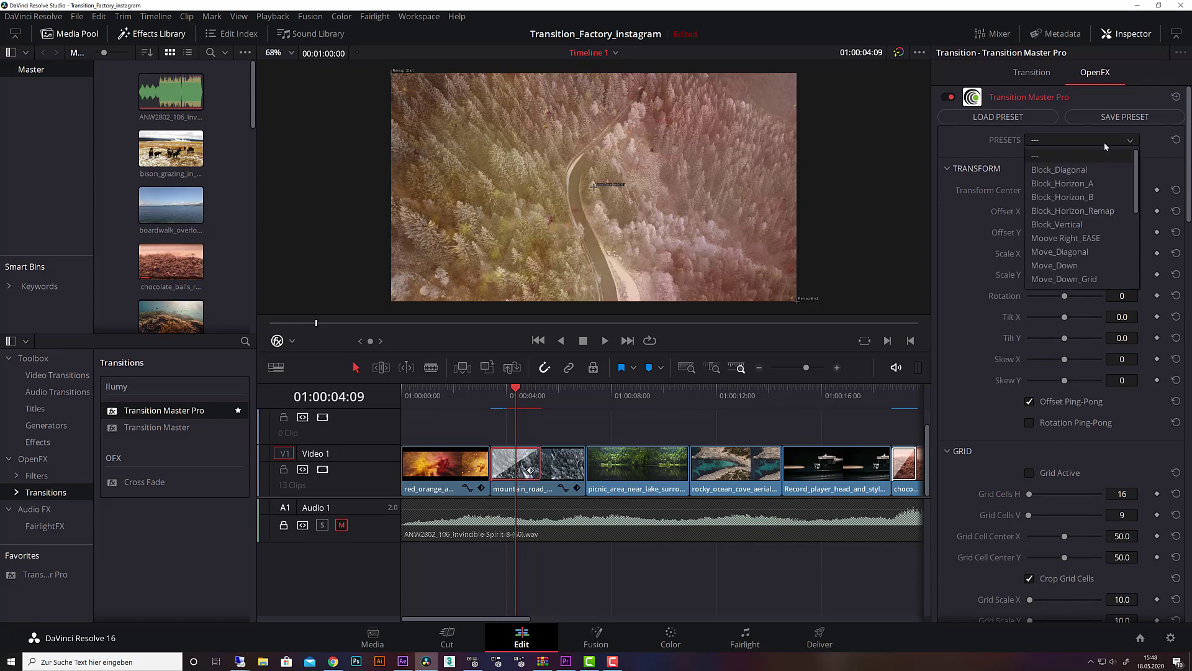
scroll(1104, 234, down, 3)
click(1082, 241)
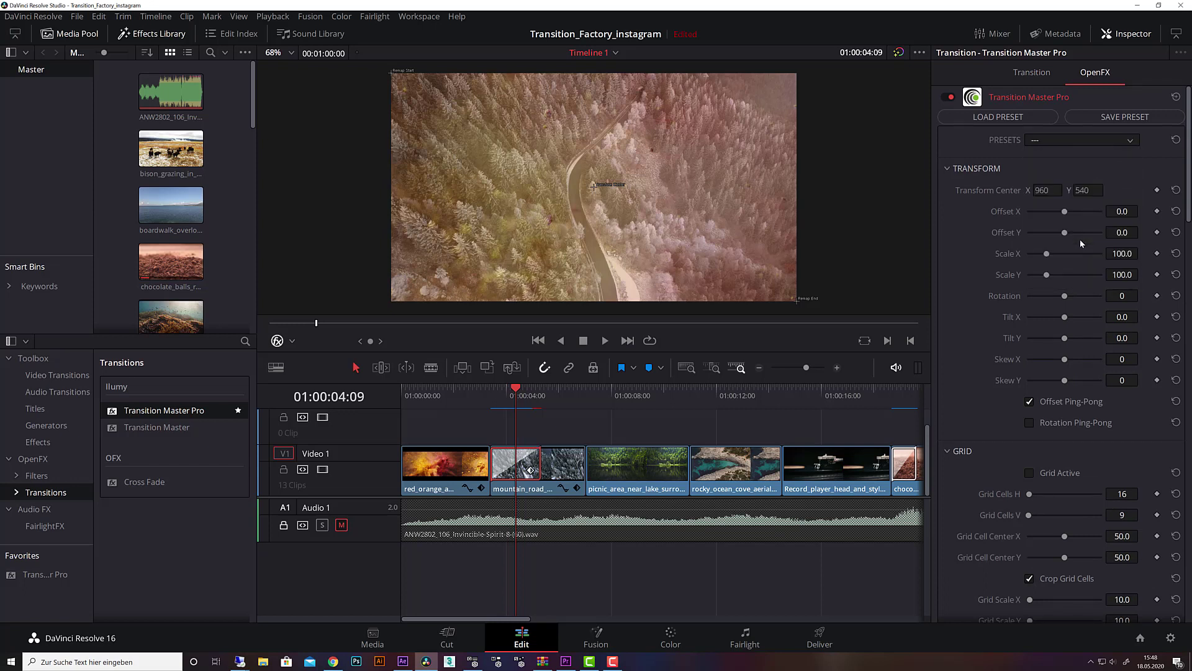
Play the rotating transition from its start and again from just before the cut
drag(510, 387, 490, 388)
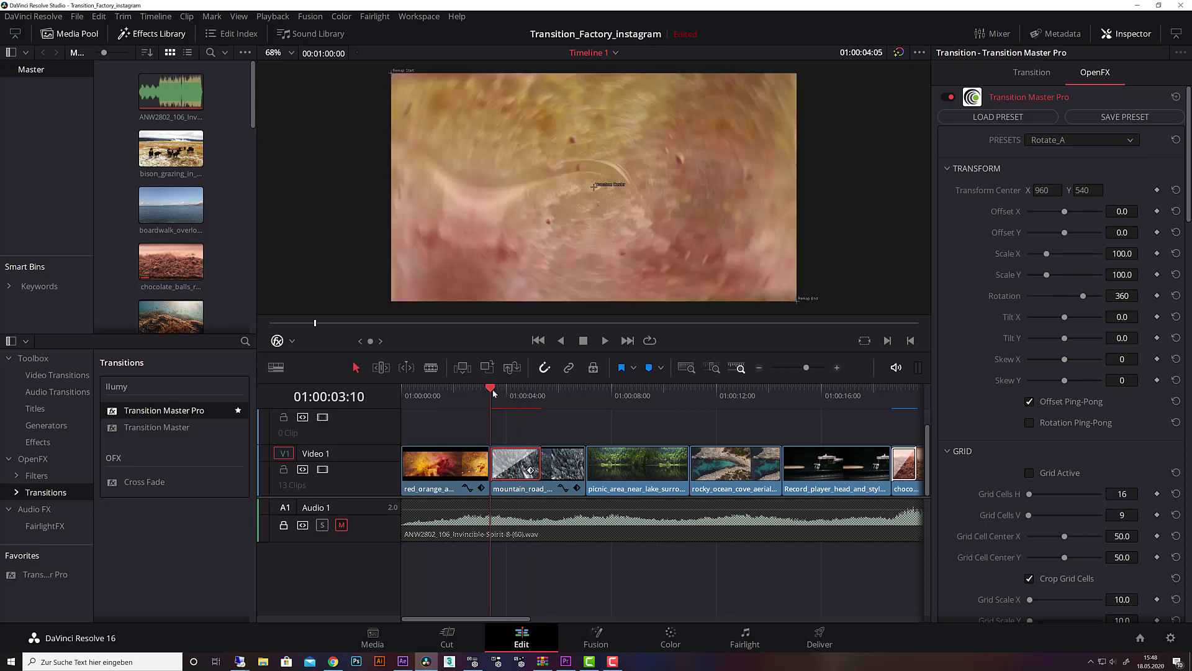
key(space)
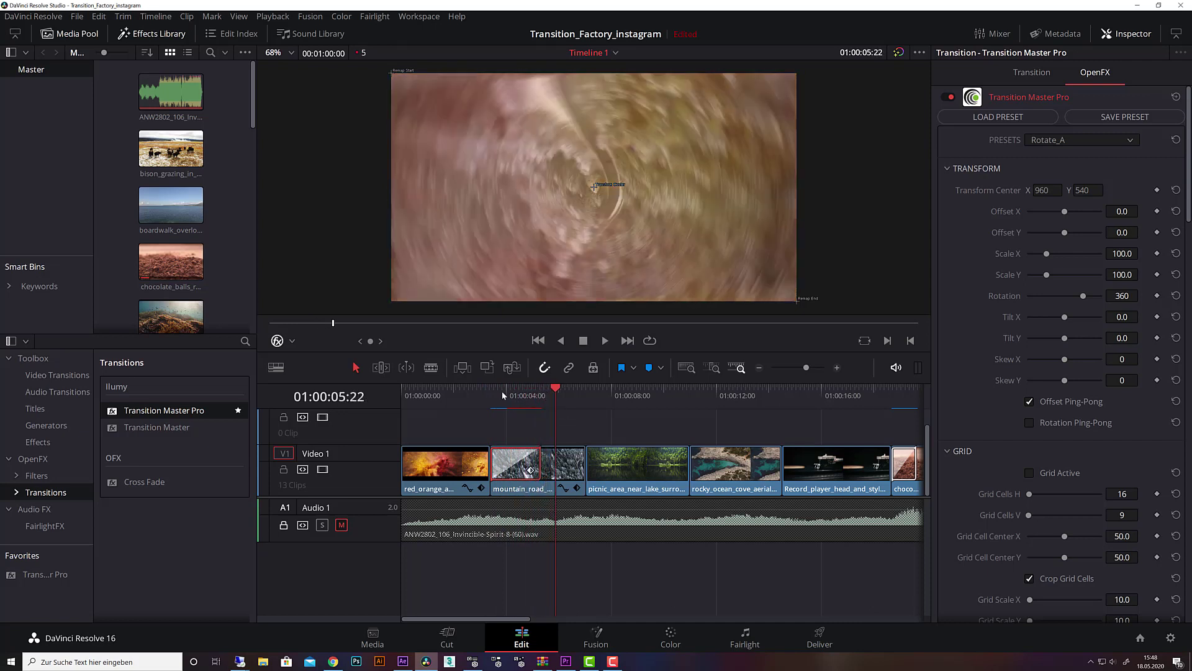
key(space)
key(space)
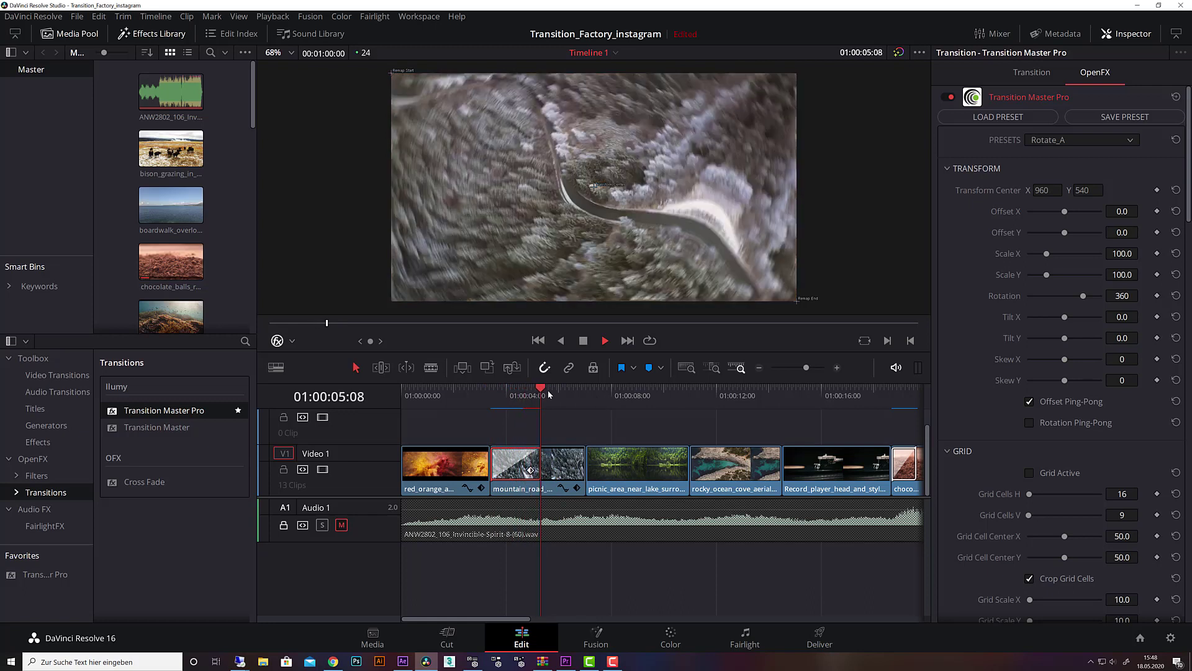
drag(496, 390, 459, 392)
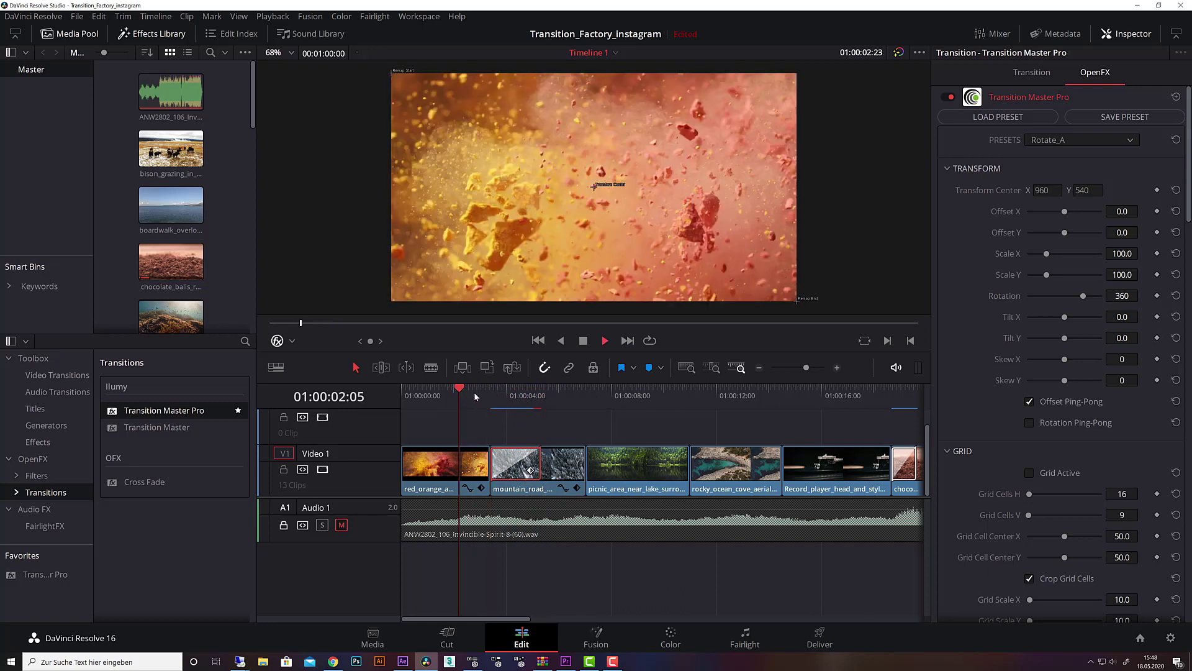
key(space)
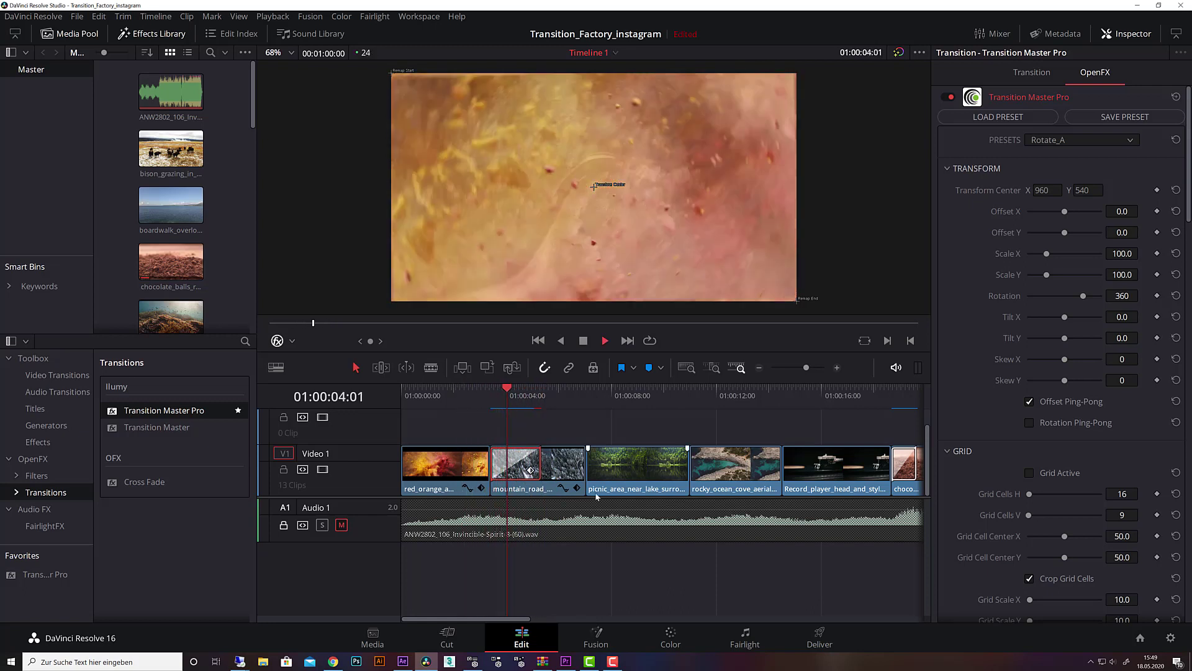
key(space)
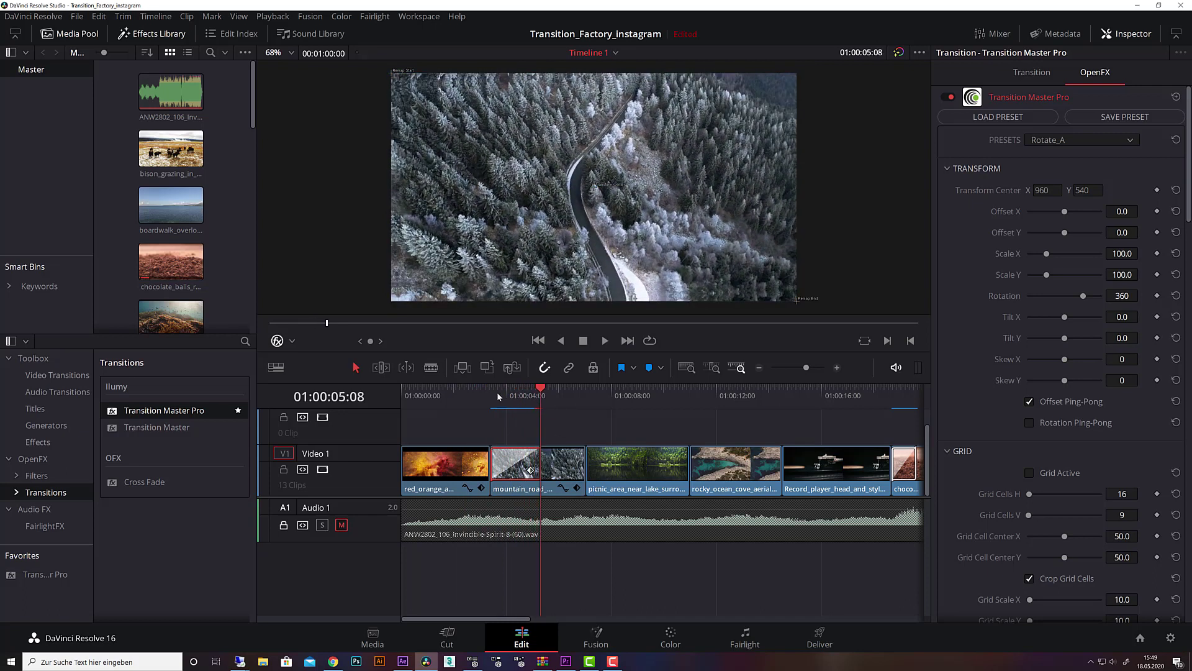
click(490, 392)
drag(541, 457, 513, 460)
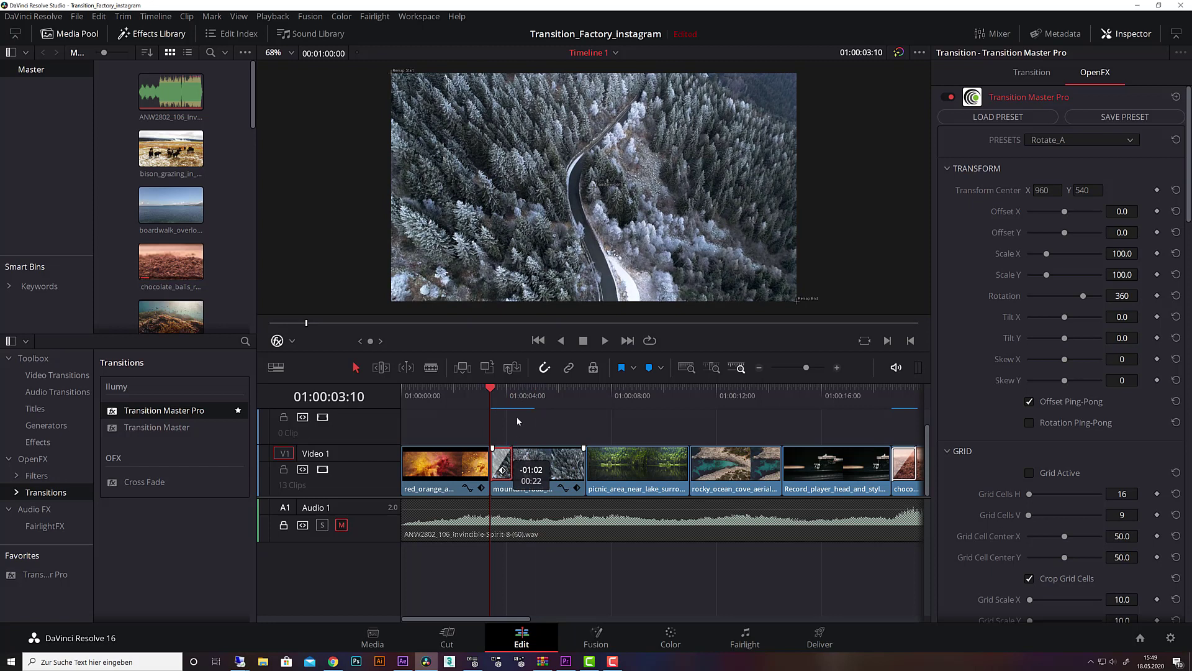
click(476, 392)
key(space)
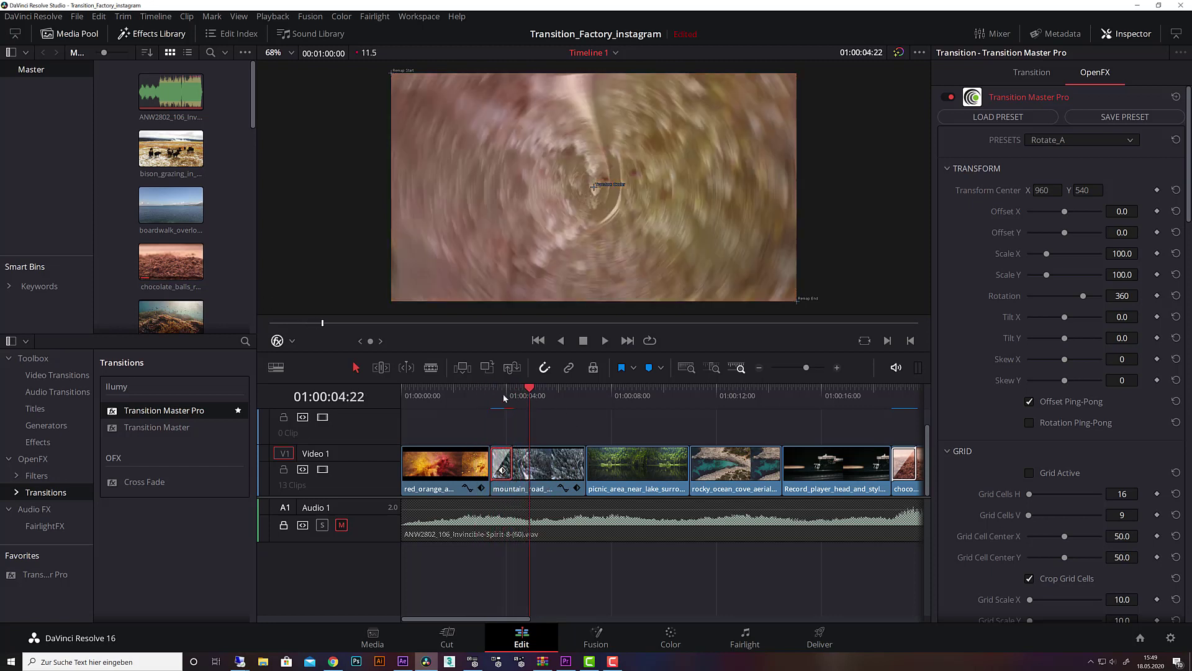
click(478, 393)
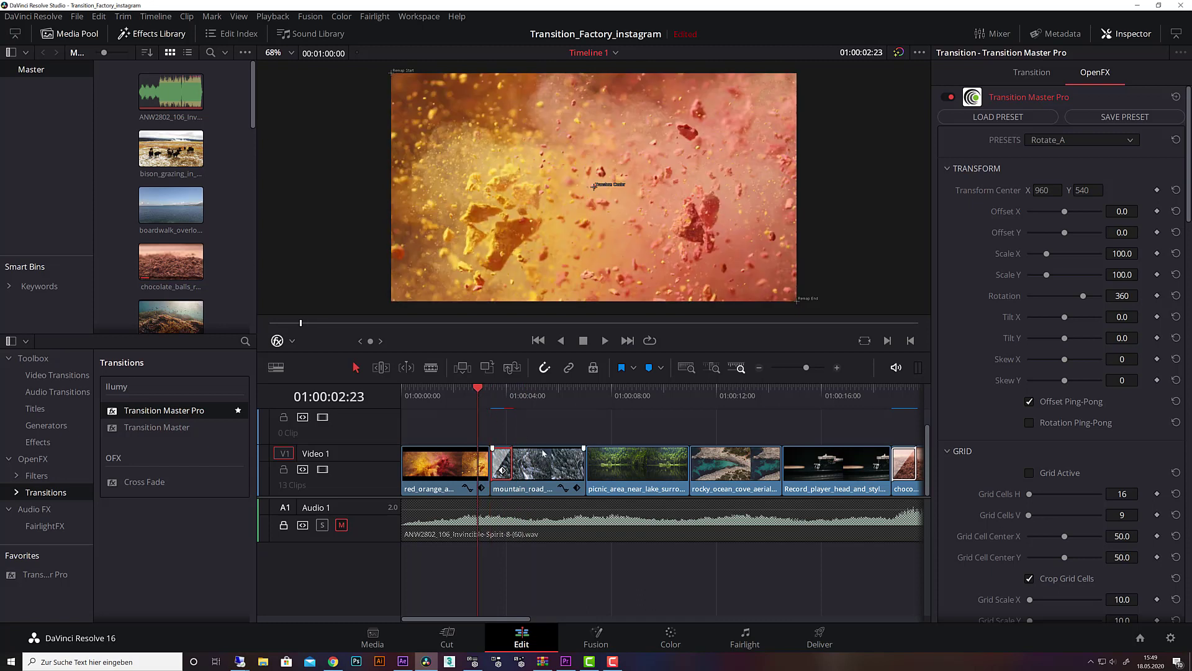
key(space)
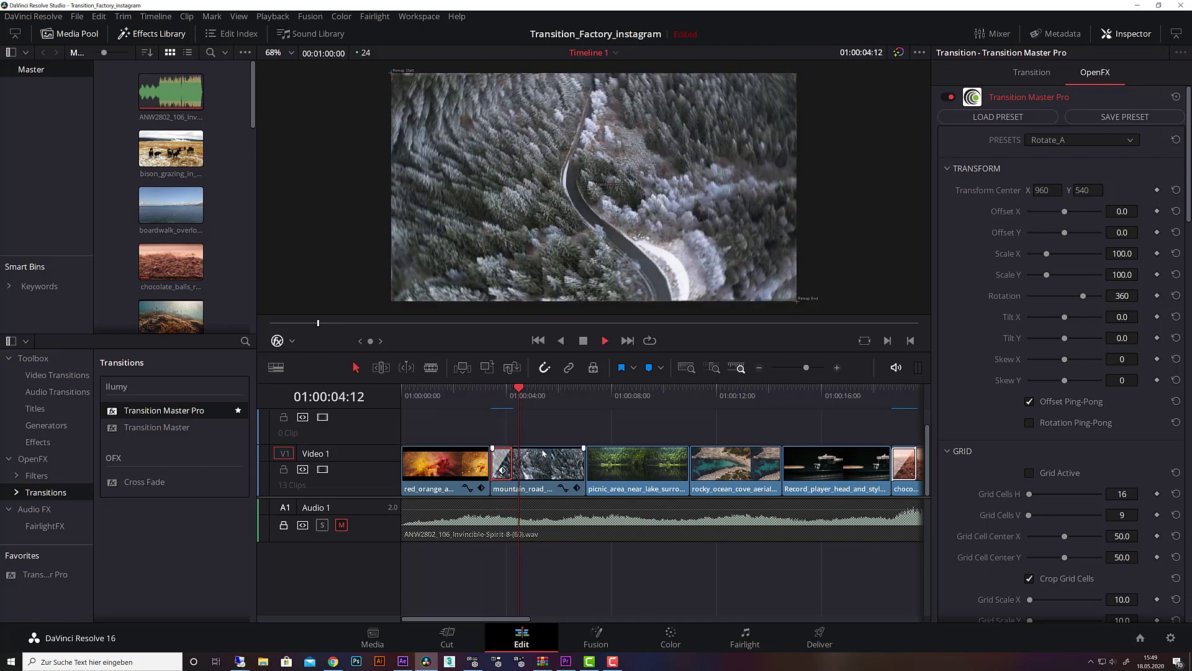
mouse_move(513, 394)
mouse_down()
mouse_move(471, 394)
mouse_move(527, 391)
mouse_move(502, 389)
mouse_up()
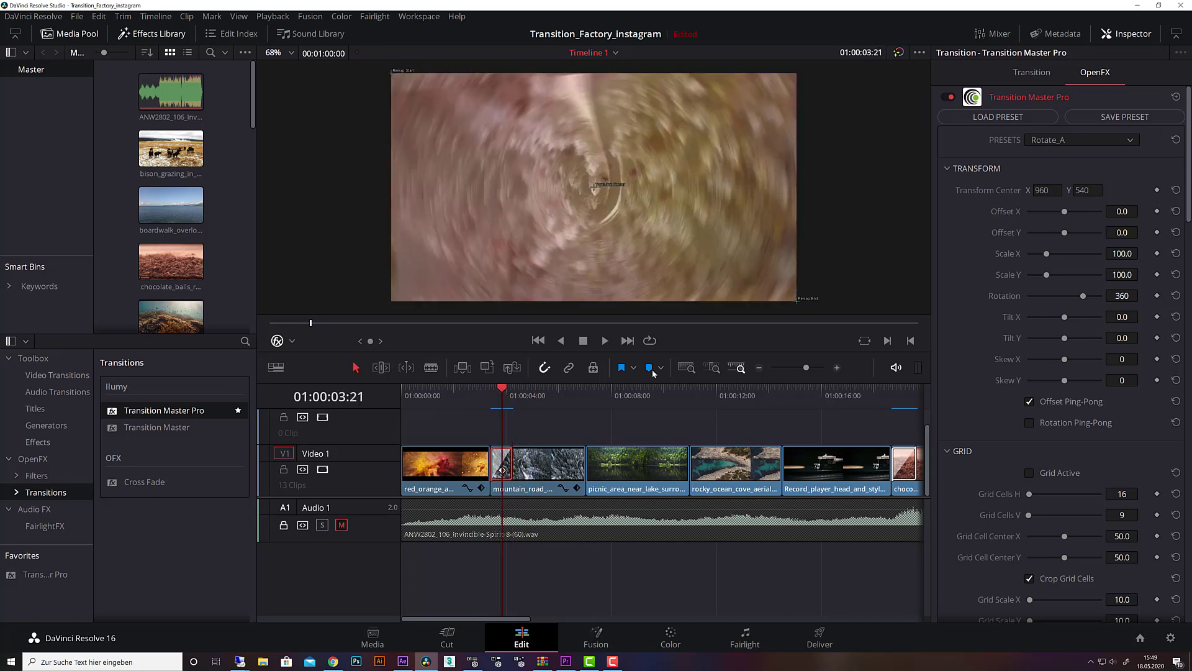
Switch the Transition Master Pro preset to Block_Vertical and replay the transition
click(1105, 139)
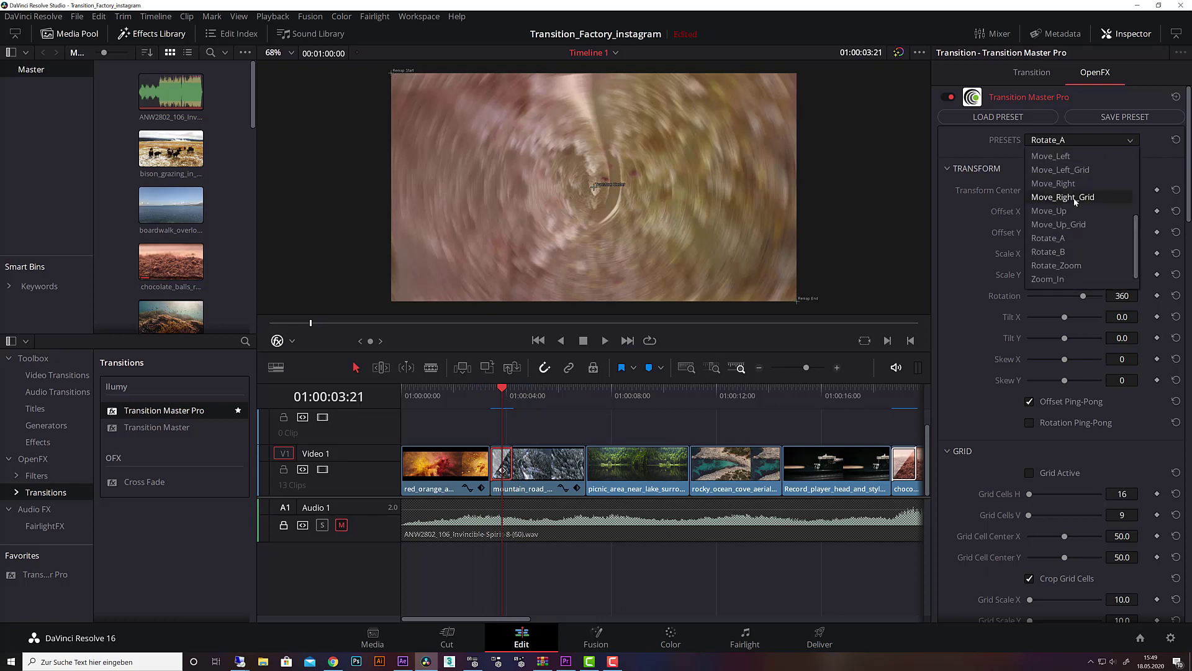
scroll(1078, 225, up, 3)
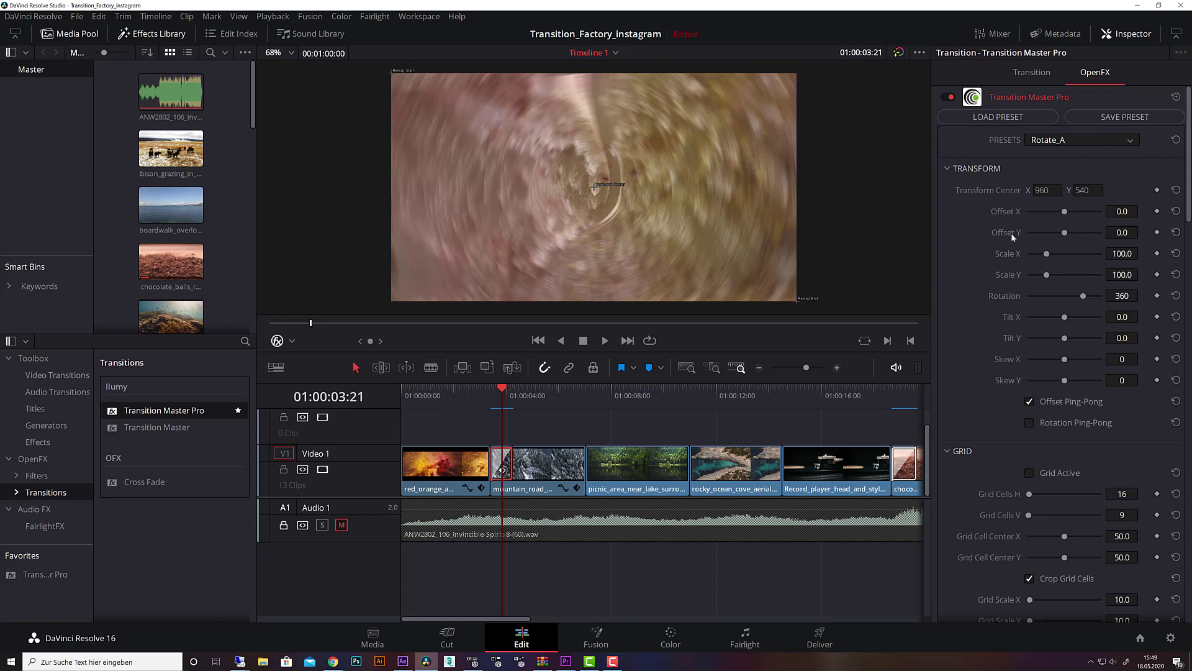
key(Down)
click(491, 394)
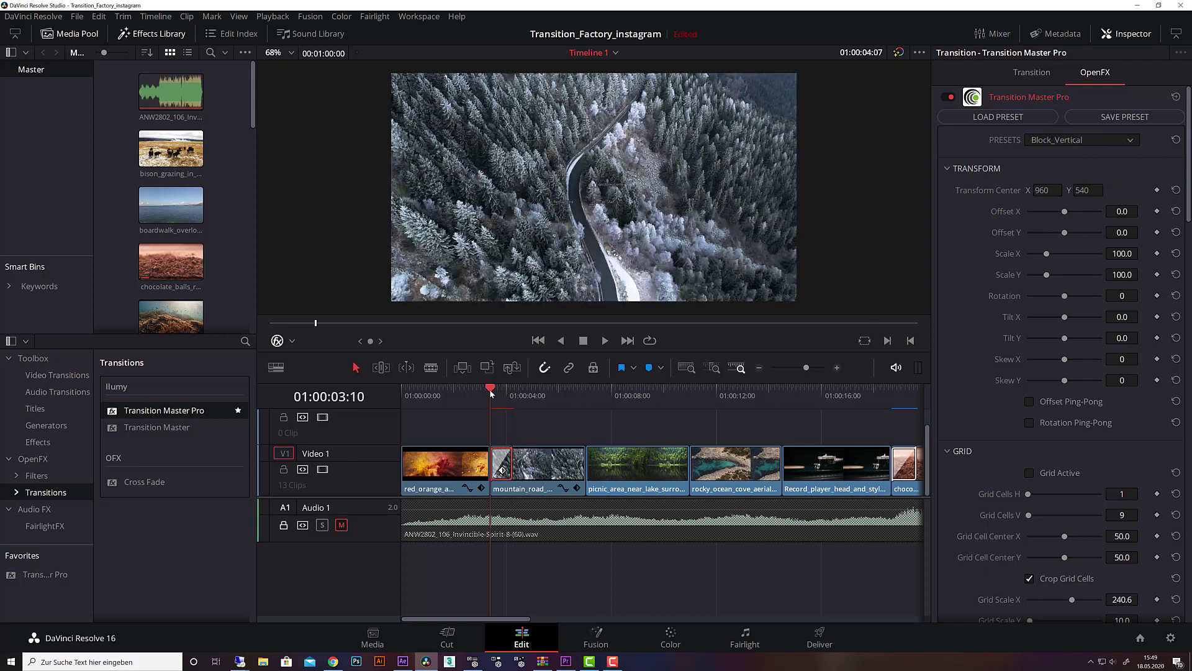
key(space)
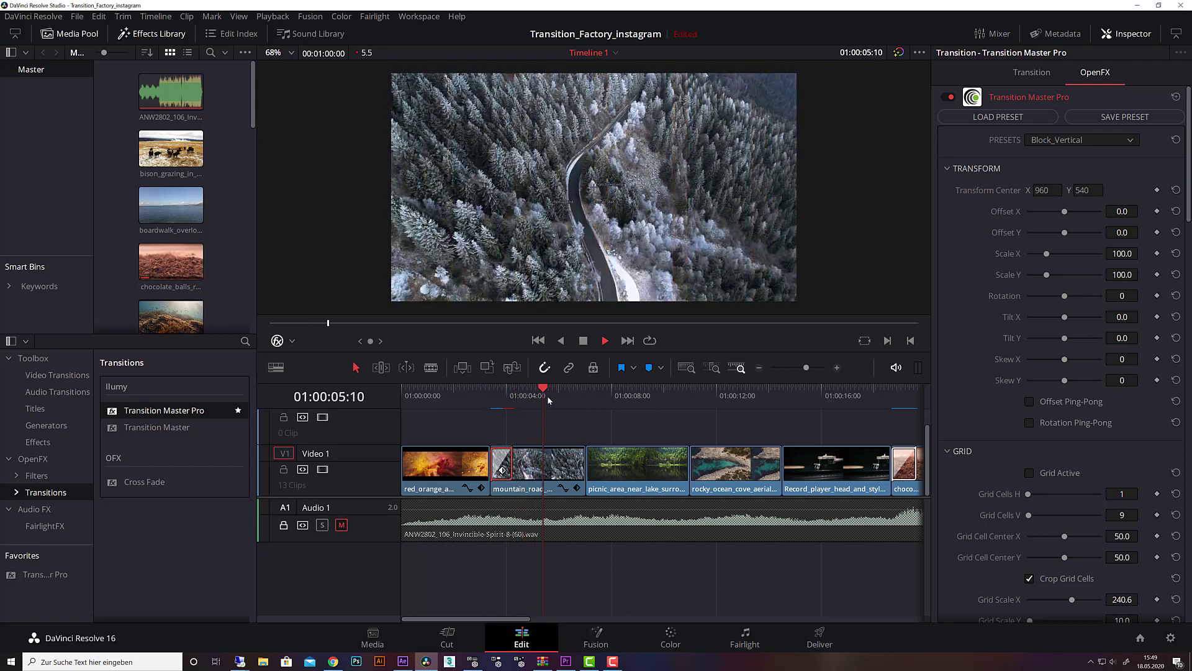
key(space)
Review the Block_Vertical transition again and lengthen it to about 23 frames into the mountain road clip
click(491, 395)
key(space)
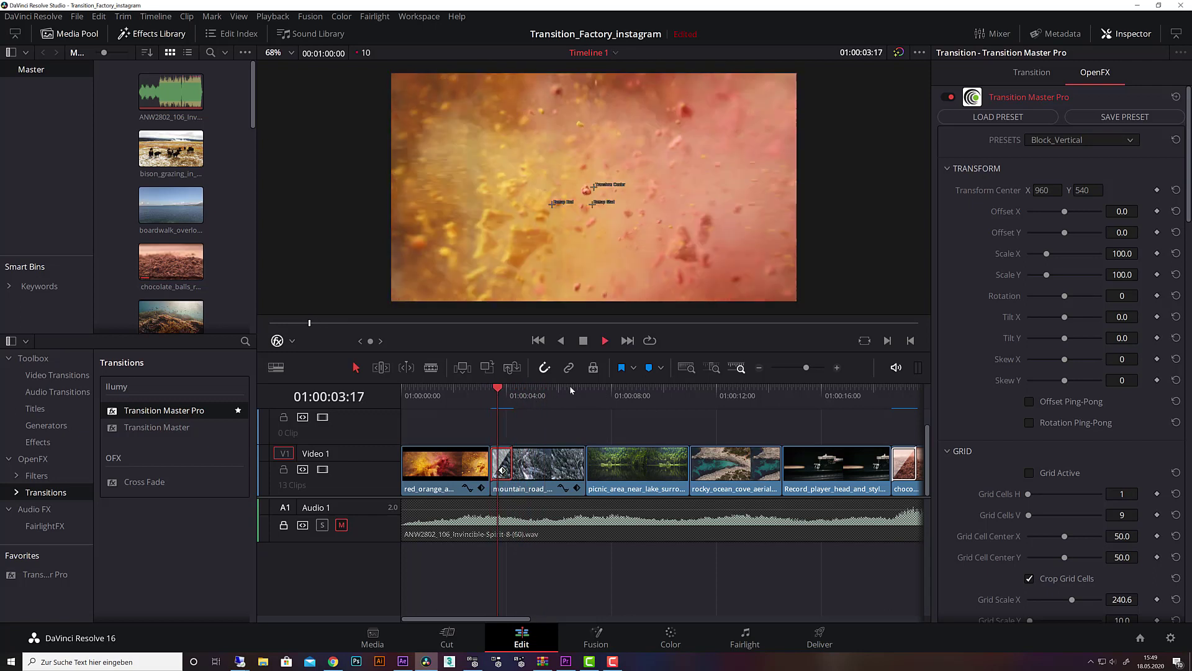
key(space)
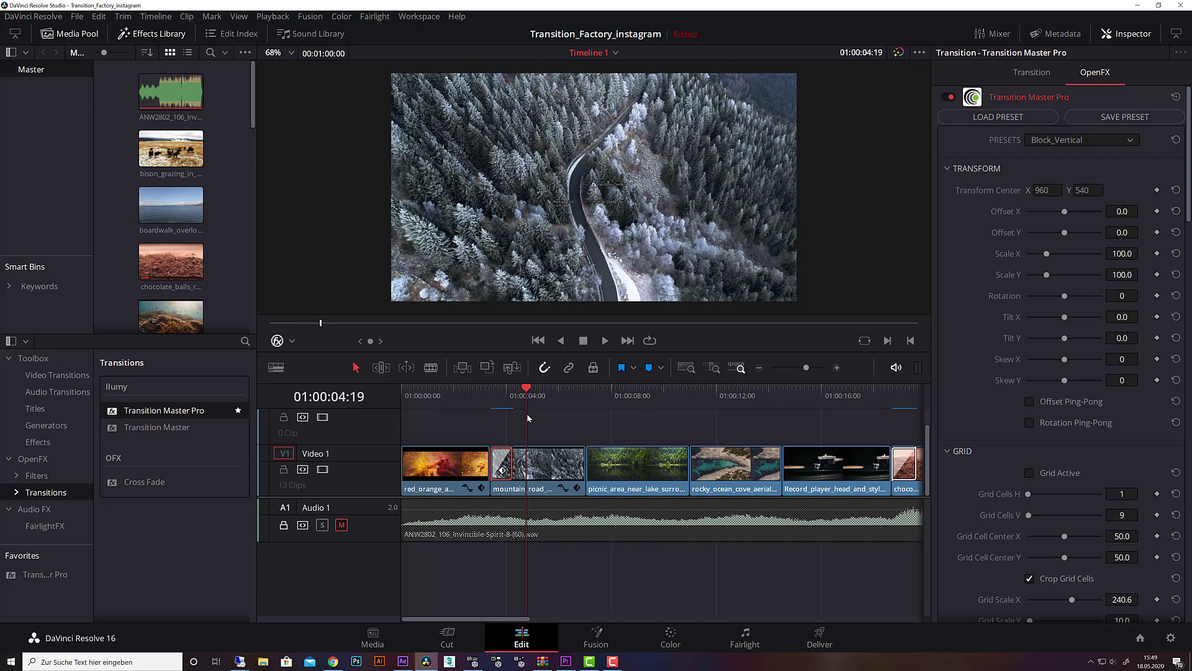
drag(527, 395, 490, 395)
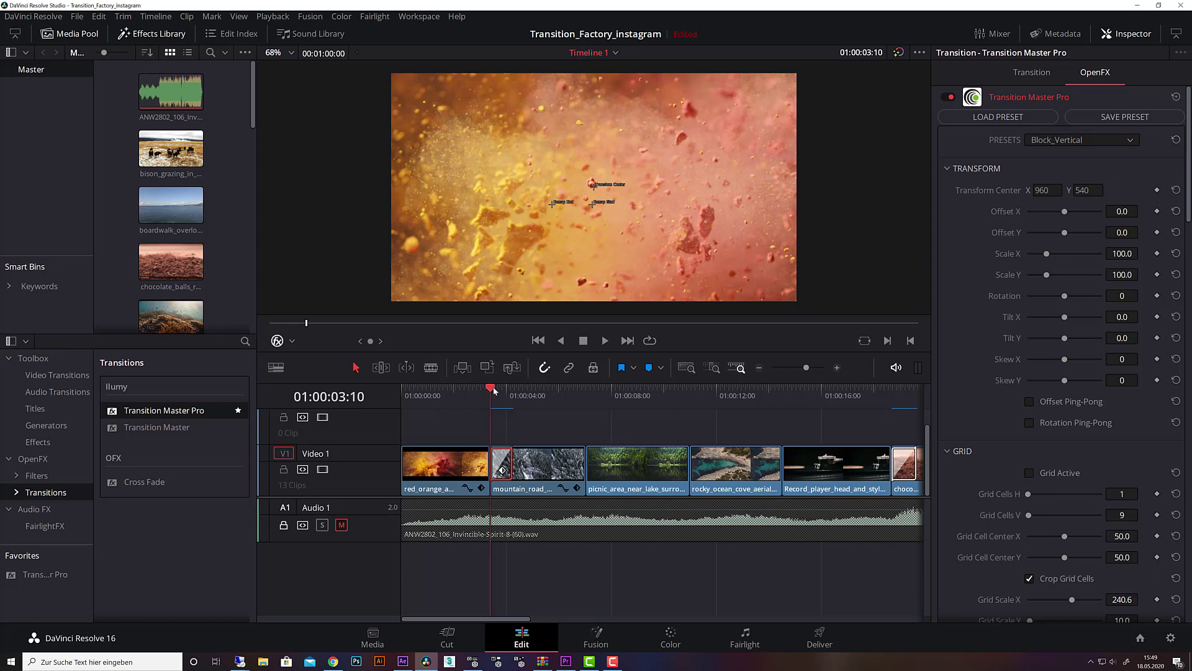
drag(510, 451, 533, 456)
Clear the Block_Vertical preset and reset all Transition Master Pro parameters to defaults
click(511, 397)
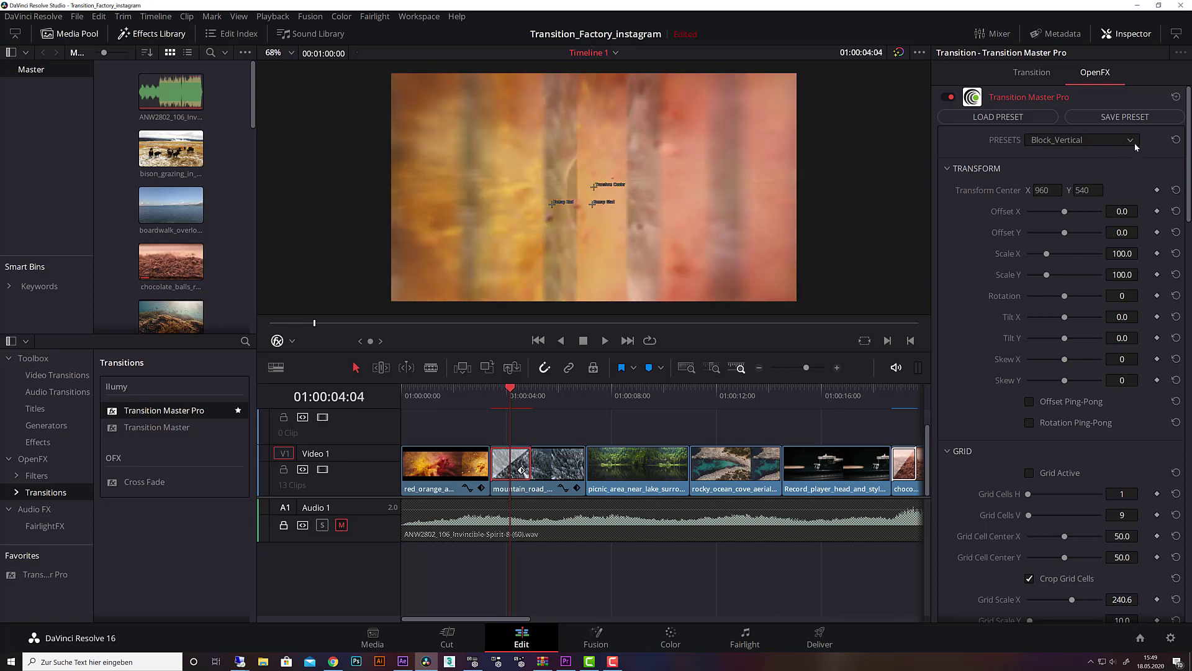
click(1176, 140)
click(1176, 98)
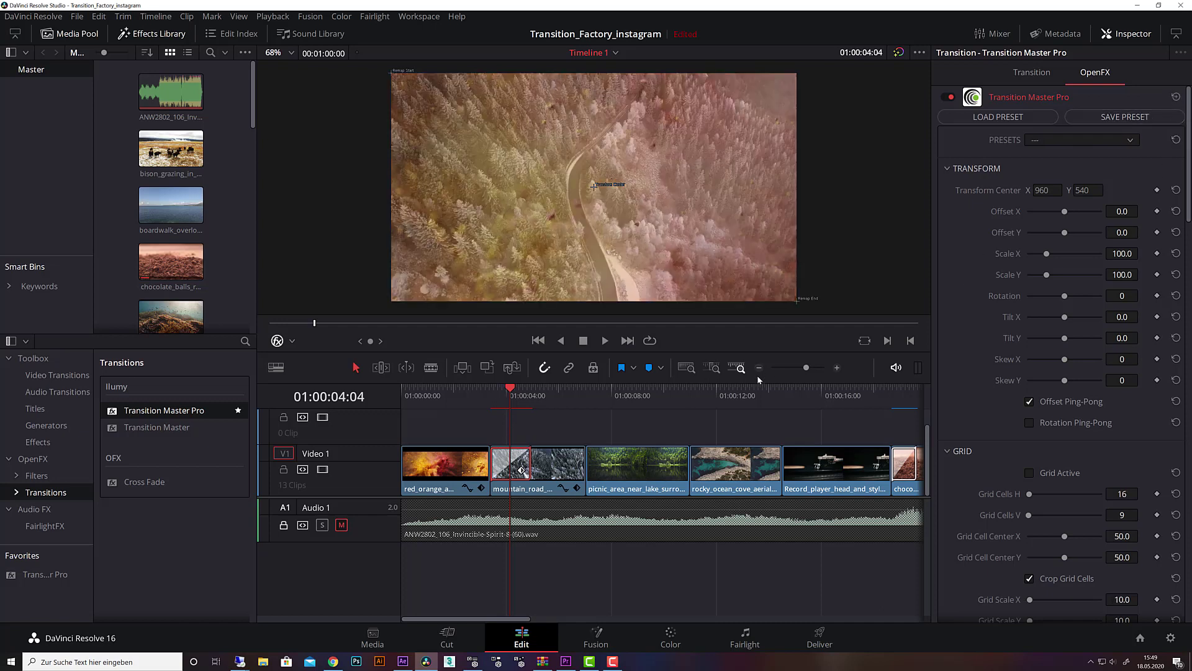
mouse_move(510, 391)
mouse_down()
mouse_move(490, 391)
mouse_move(532, 393)
mouse_move(490, 392)
mouse_move(510, 393)
mouse_up()
Try raising Offset X and Rotation, then reset both back to 0
drag(1067, 211, 1100, 211)
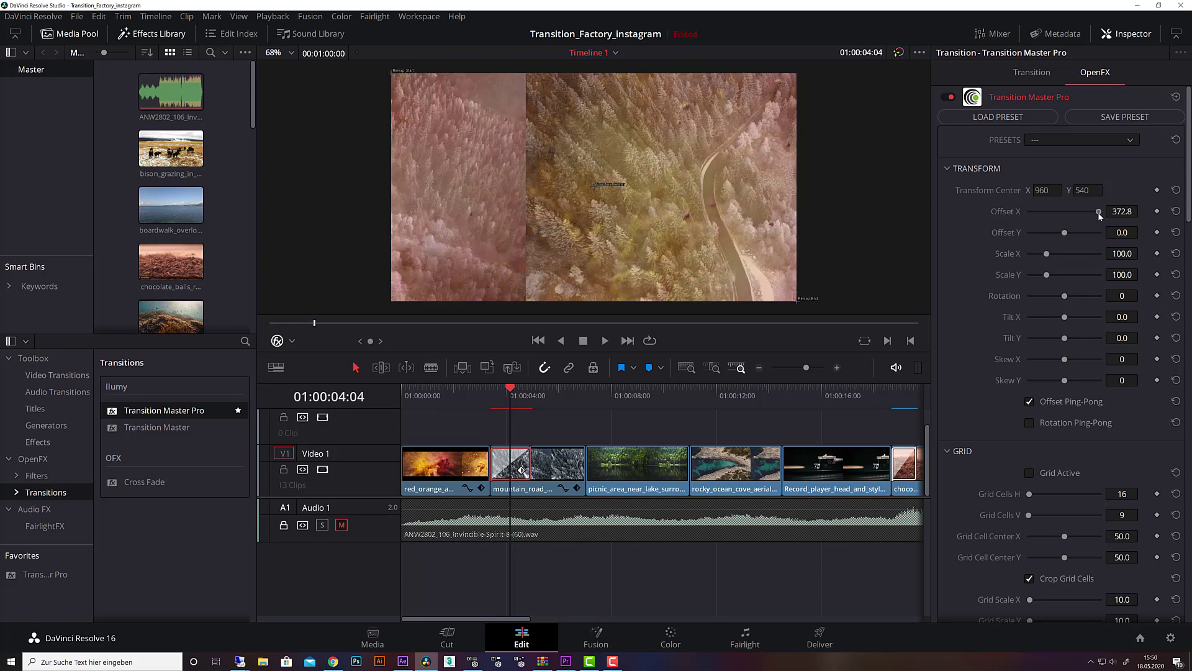
click(1175, 212)
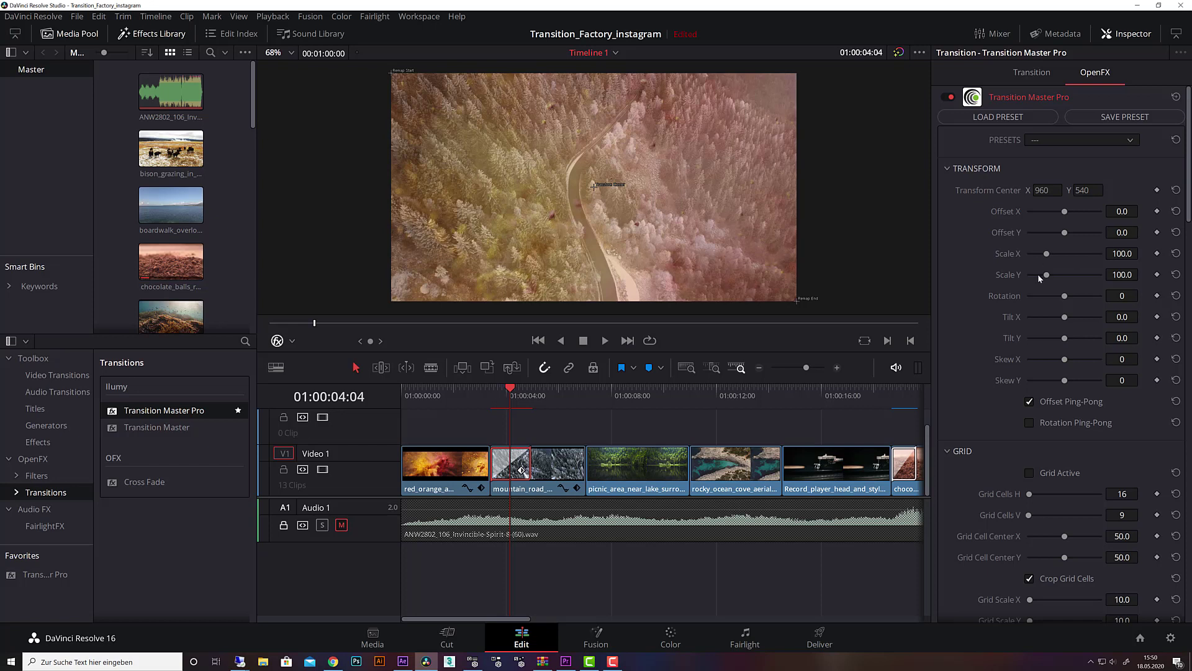
drag(1064, 296, 1094, 298)
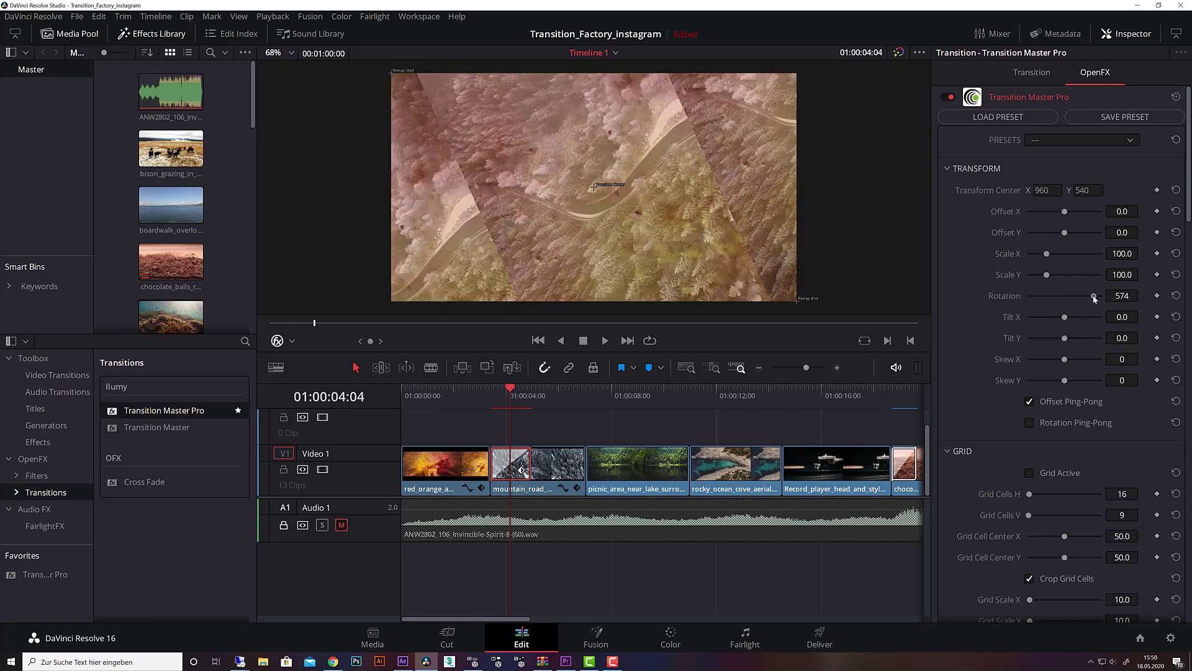
click(1176, 295)
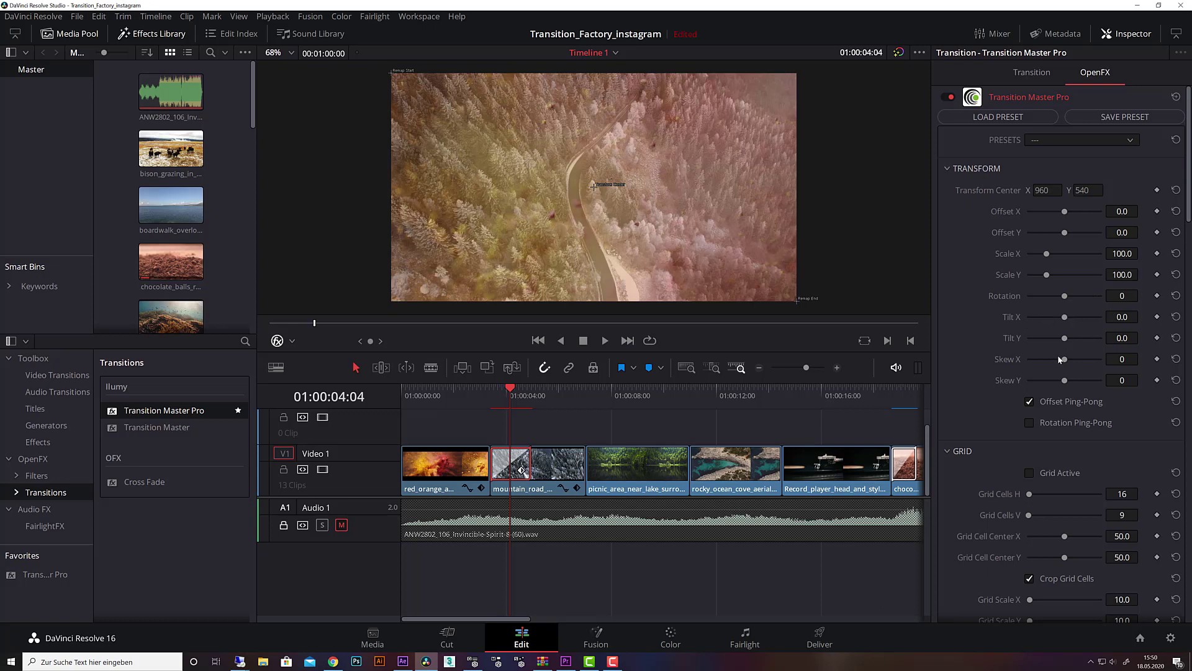
scroll(1076, 401, down, 3)
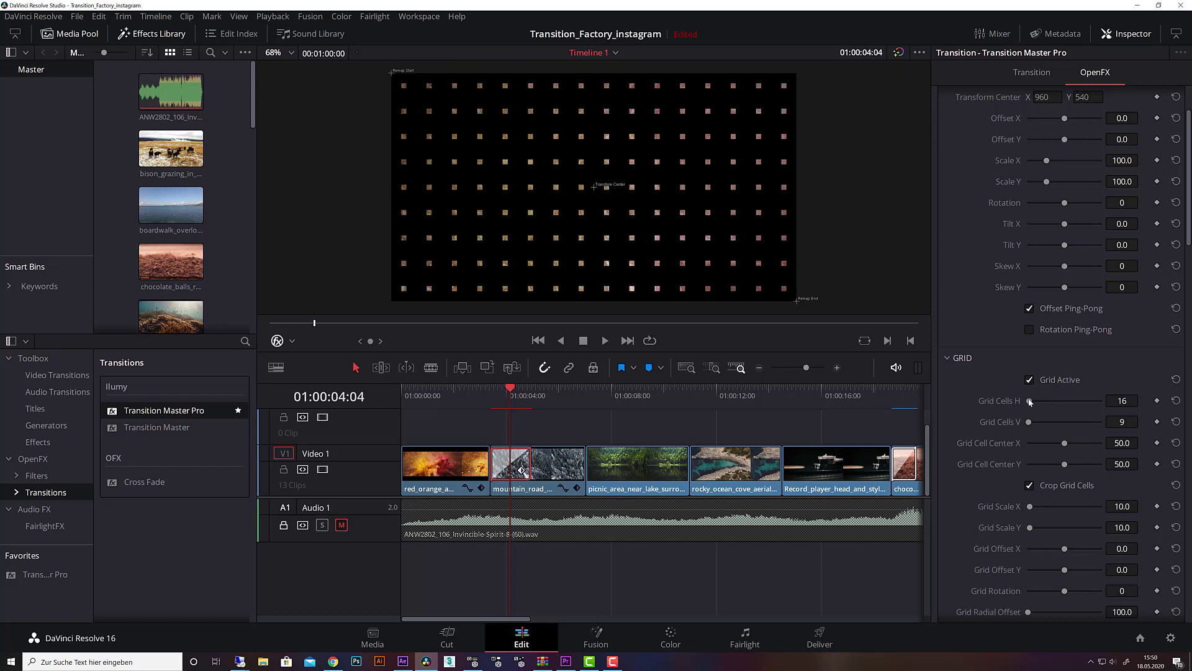
Raise the grid to 52×103 cells with Grid Scale X 78.0 and Y 152.6
drag(1030, 401, 1035, 422)
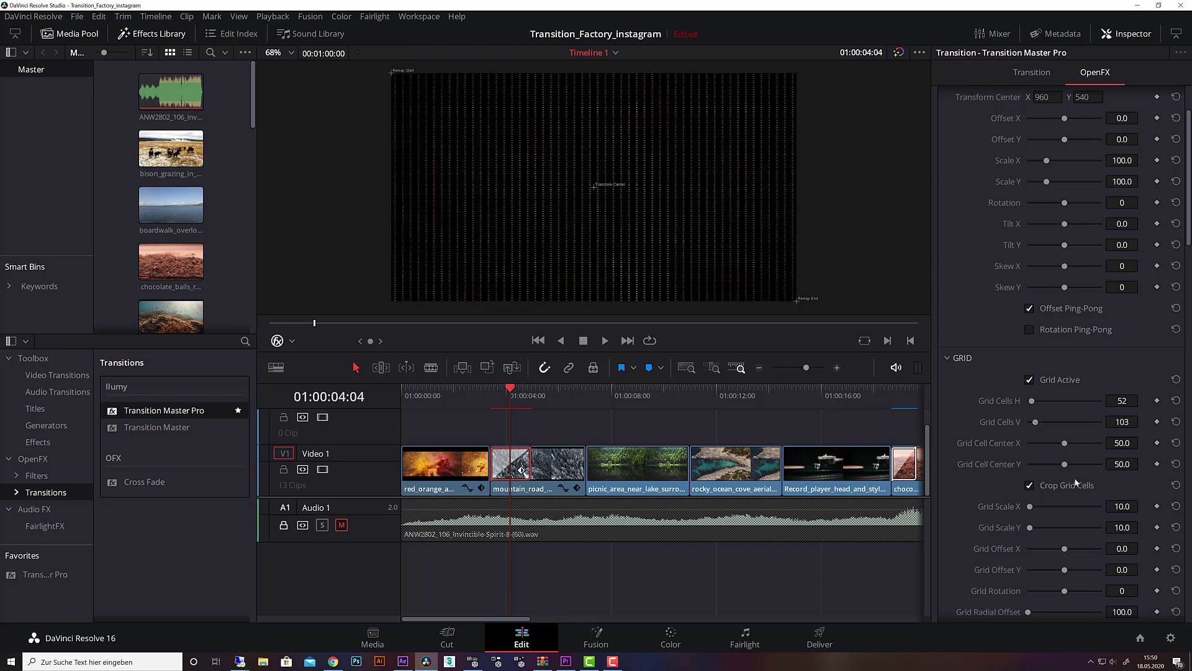
drag(1033, 506, 1056, 525)
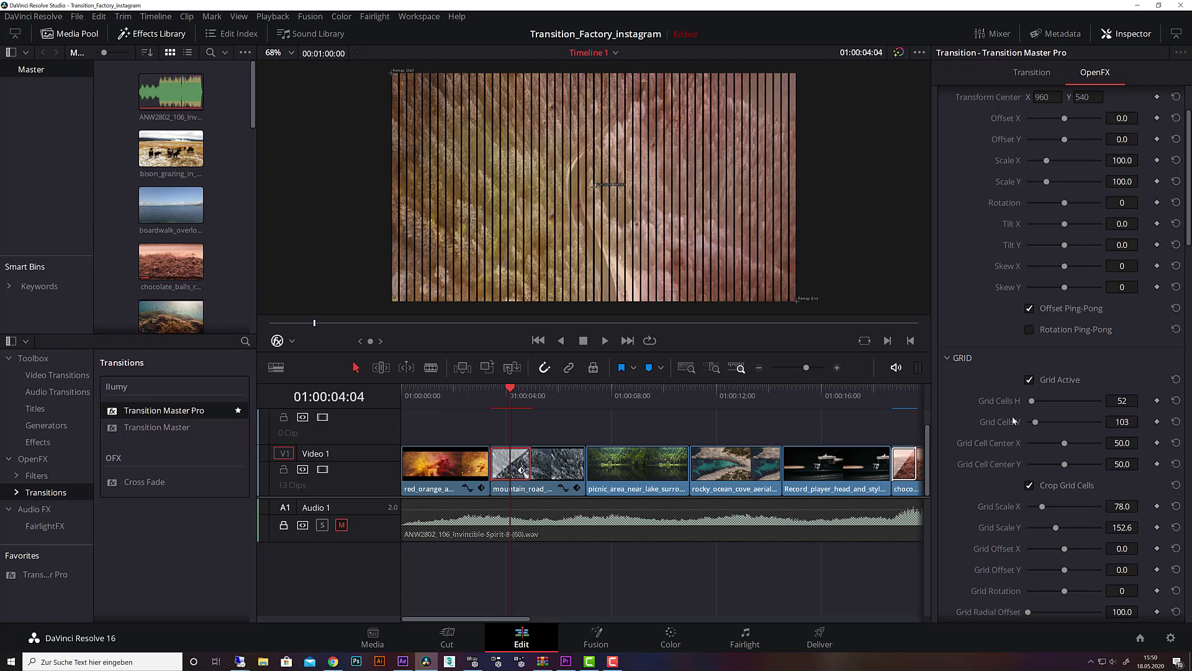
Switch off Grid Active and set Postprocess Shake Mode to Chromatic Aberration
scroll(1017, 418, down, 3)
click(1031, 287)
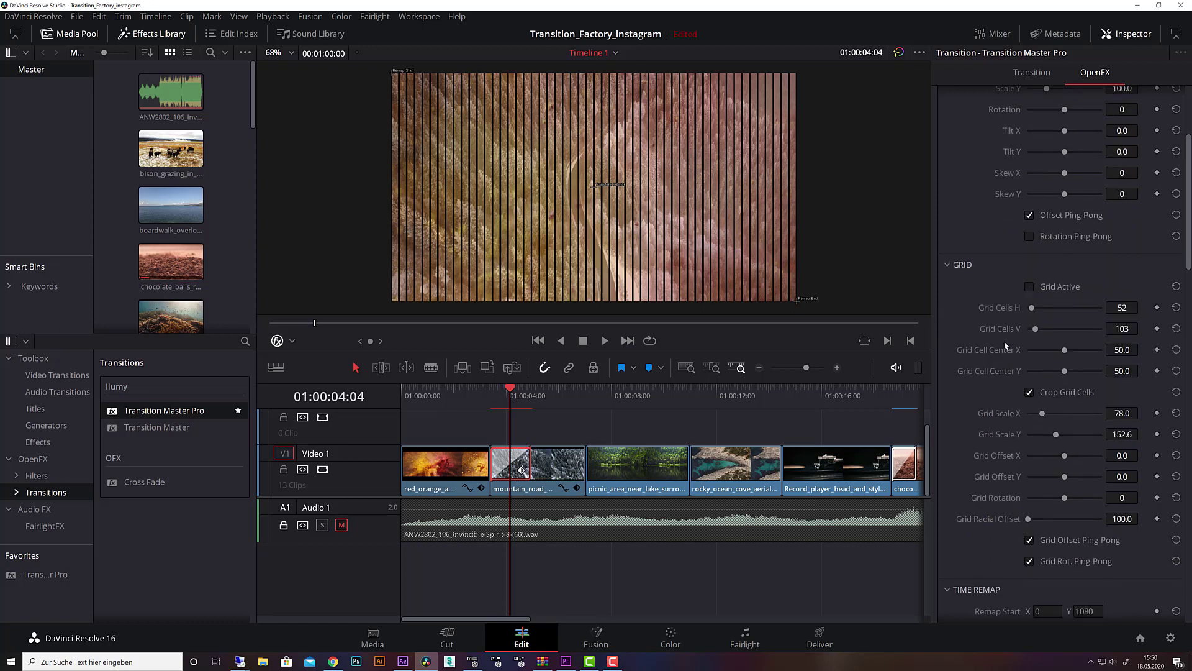
scroll(1014, 374, down, 7)
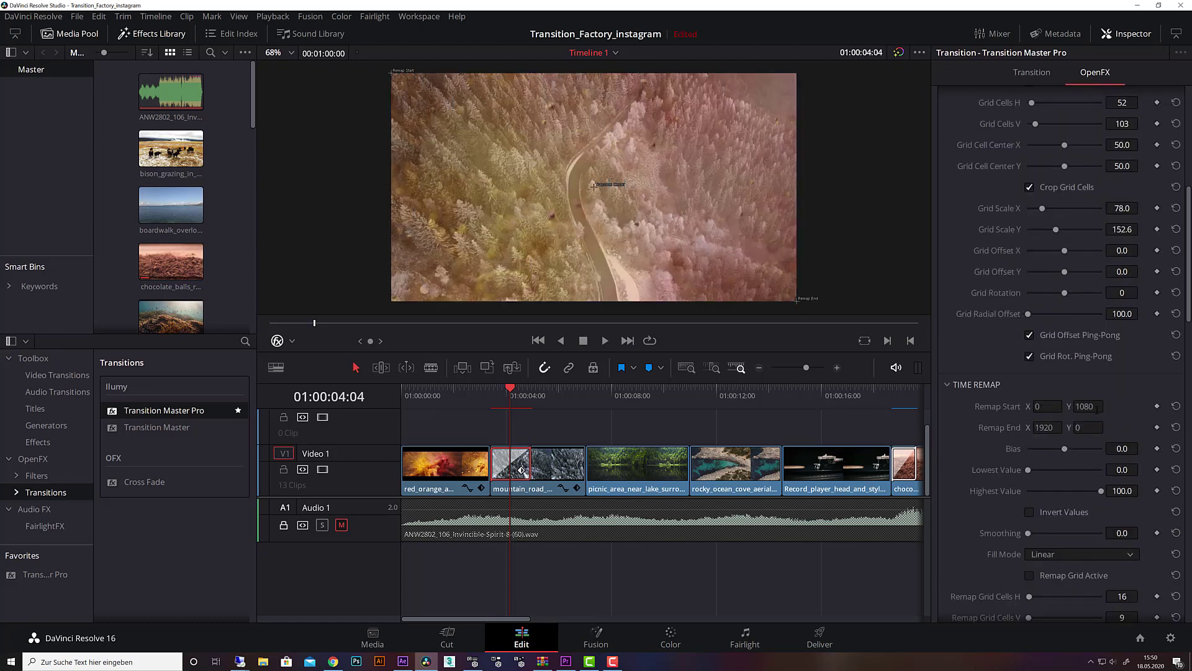
scroll(1097, 408, down, 3)
scroll(1094, 445, down, 12)
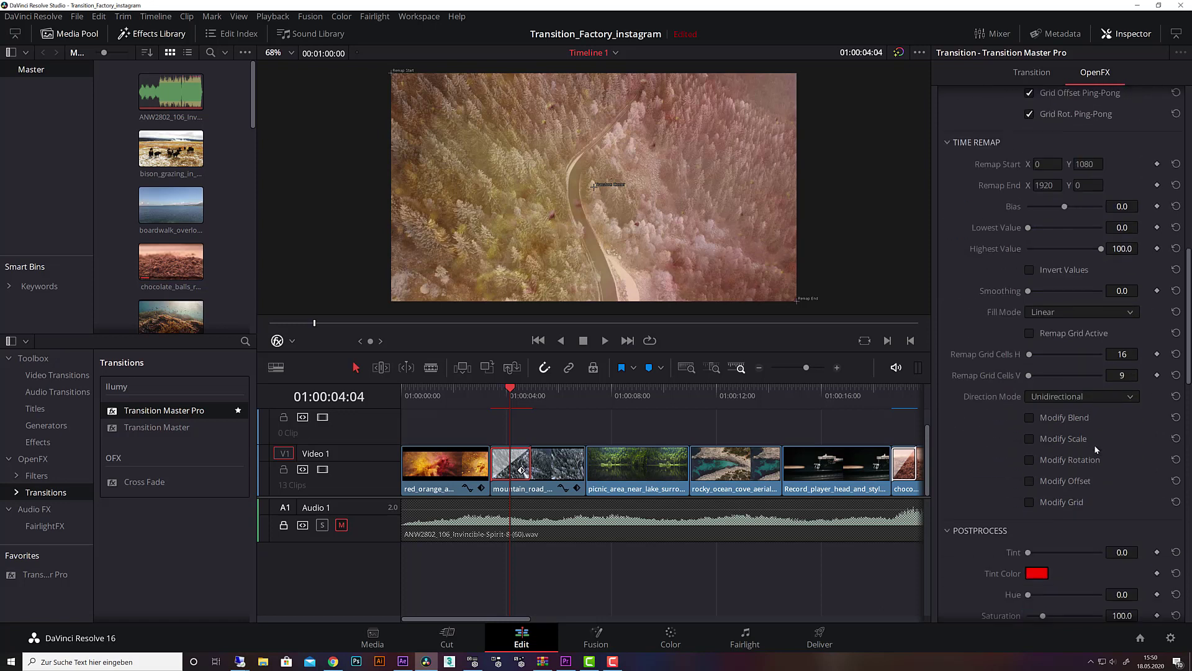
scroll(1097, 447, down, 2)
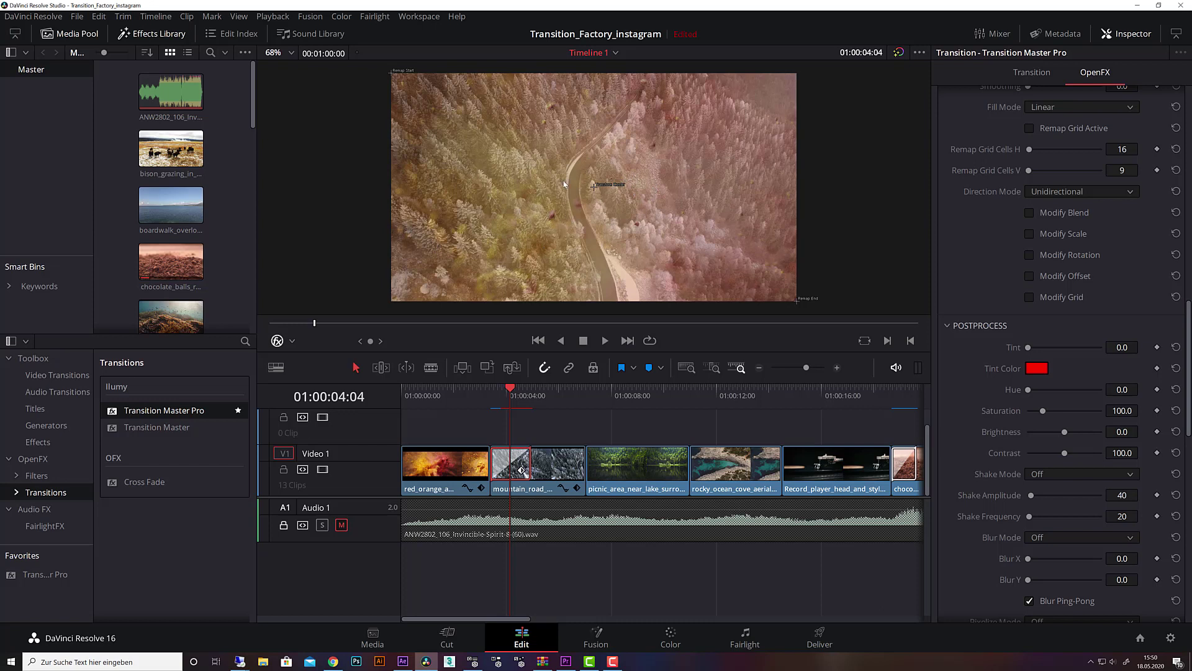
scroll(1017, 429, down, 3)
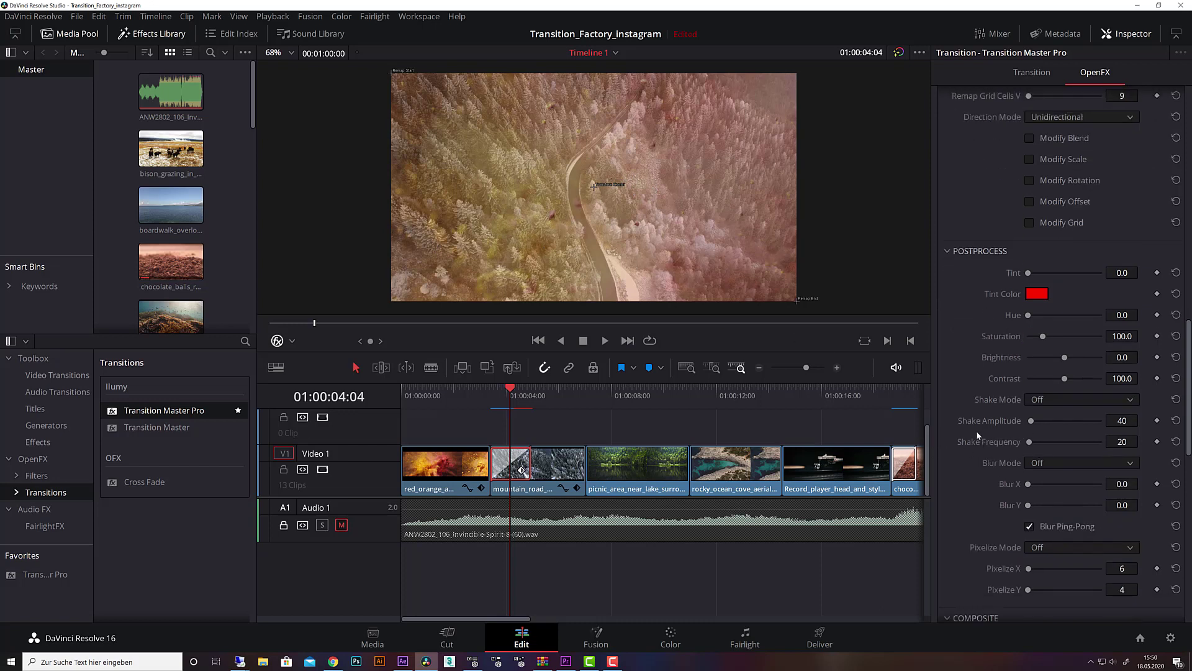
click(1055, 400)
click(1060, 442)
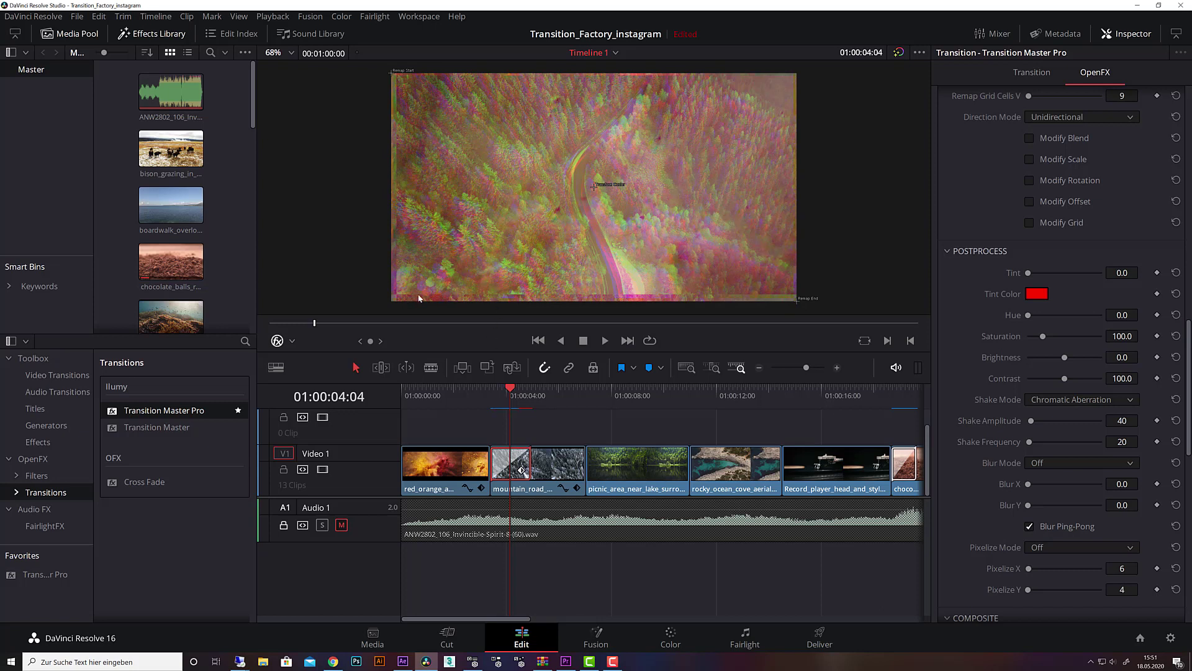
Set Composite Clamp Mode to Reflect and jump to the transition's start to preview it
scroll(986, 397, down, 10)
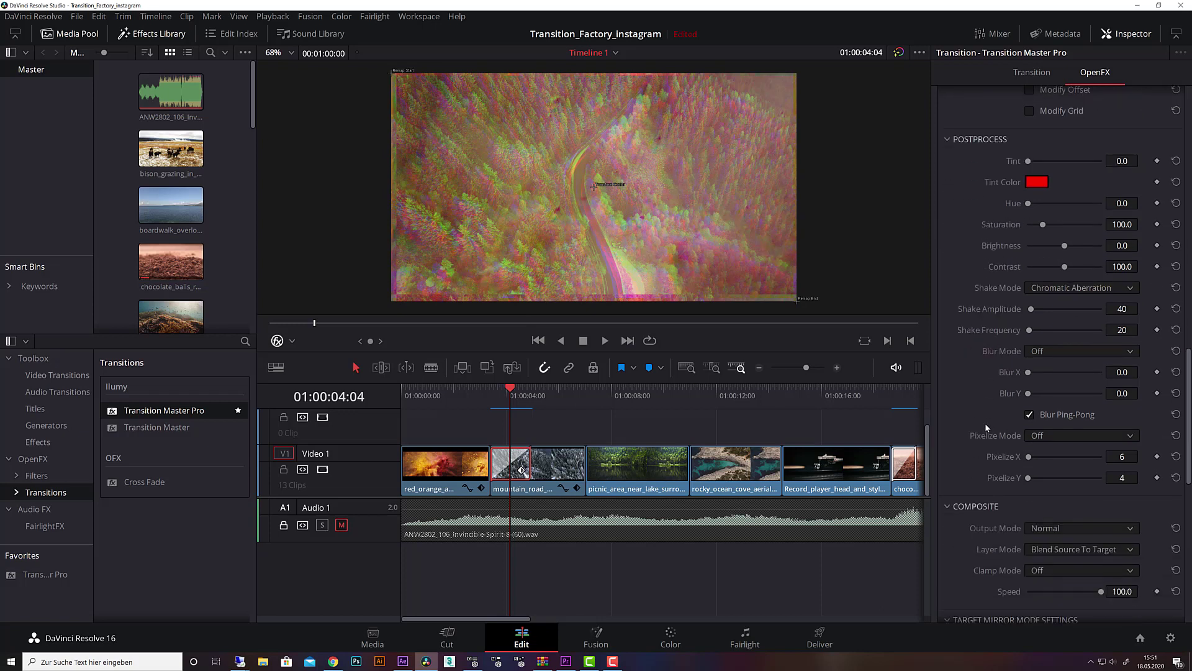
click(1082, 478)
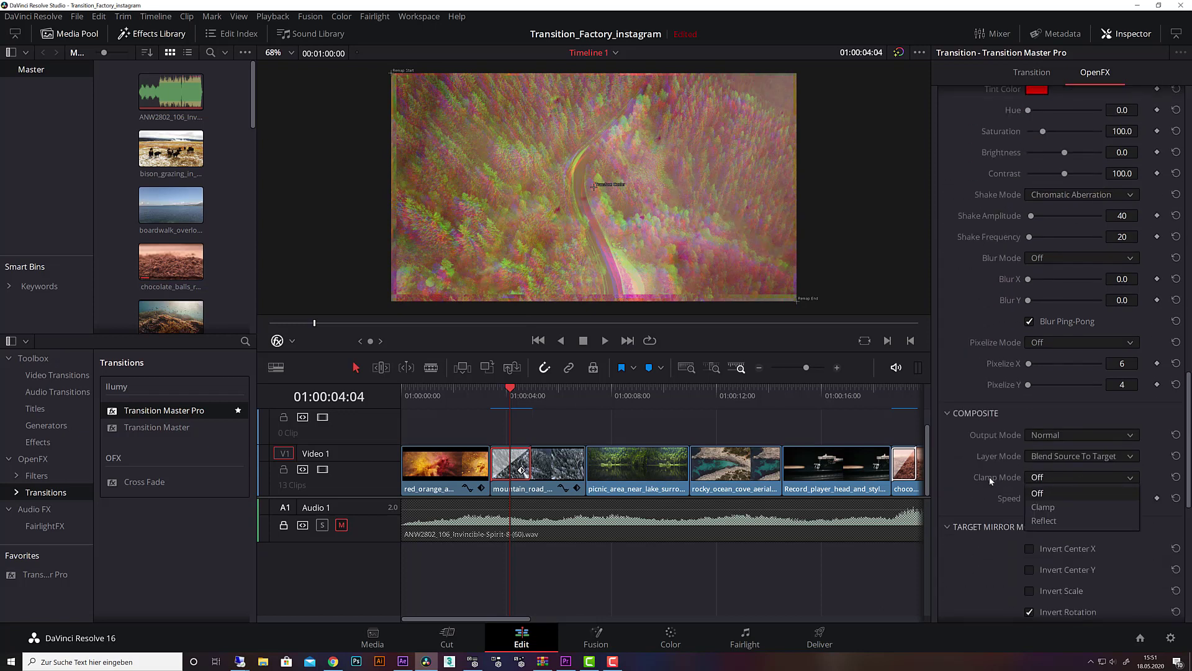
click(1083, 519)
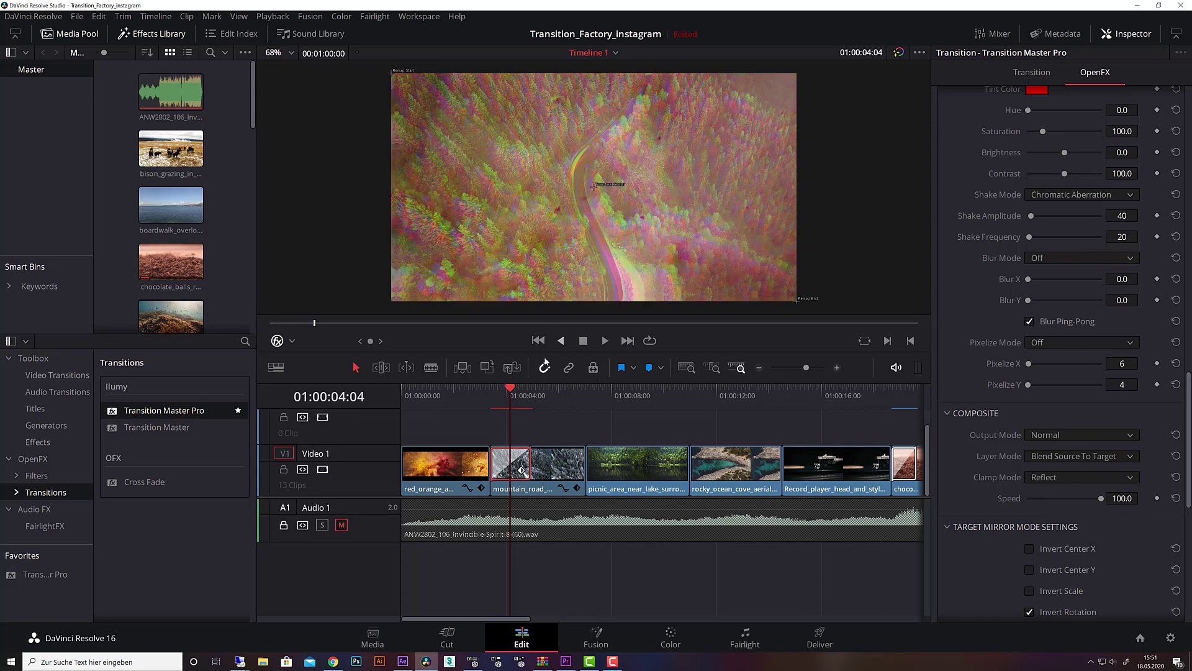
click(491, 392)
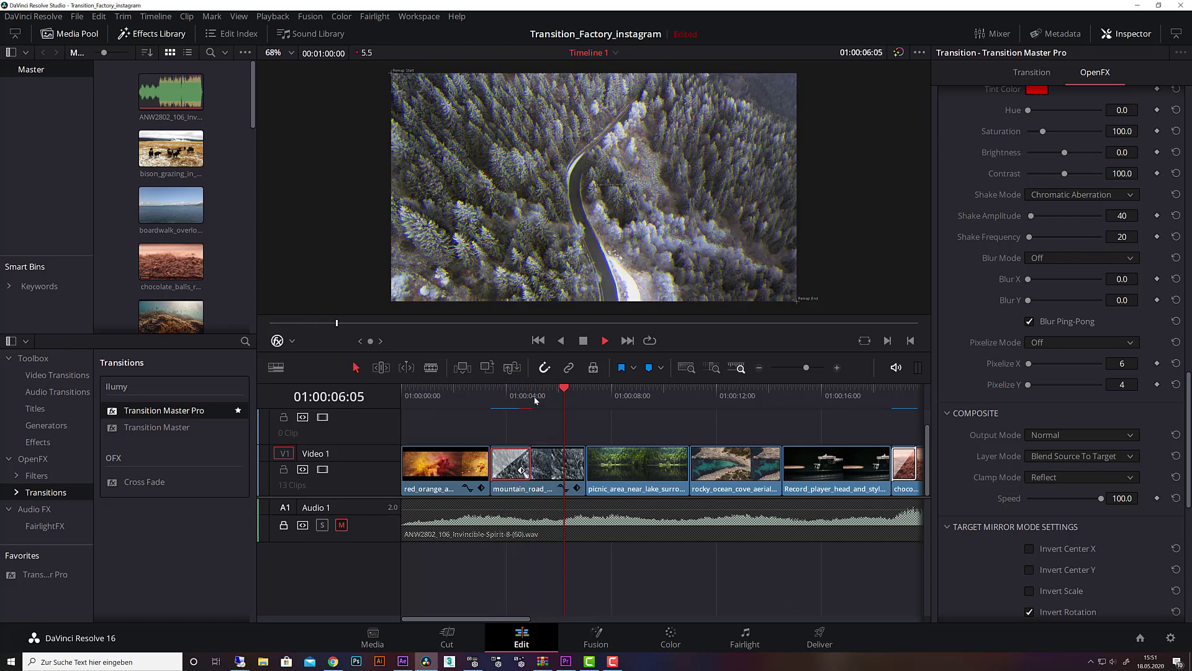
click(491, 392)
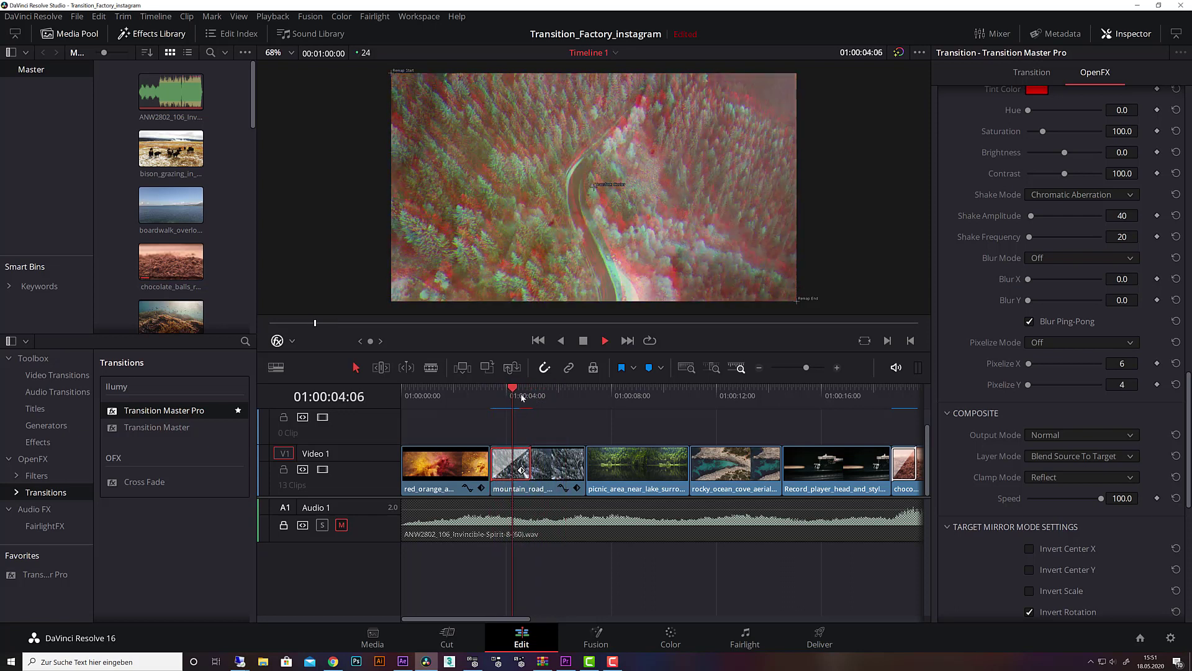
key(space)
click(506, 390)
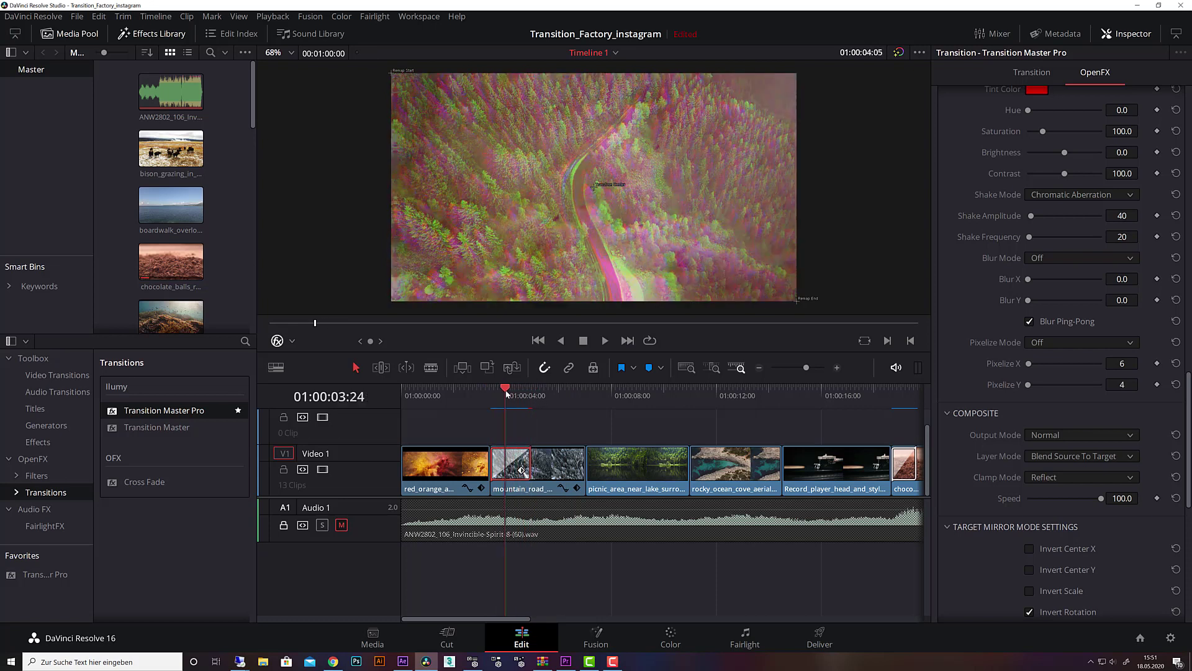
click(508, 392)
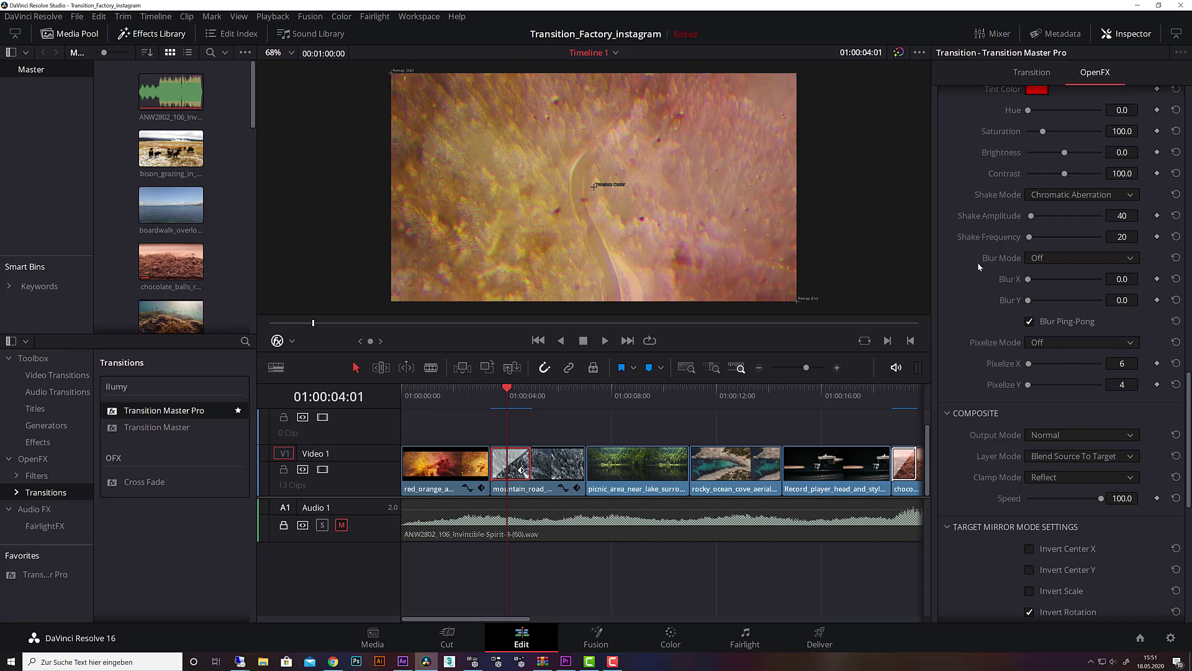
scroll(1056, 300, down, 1)
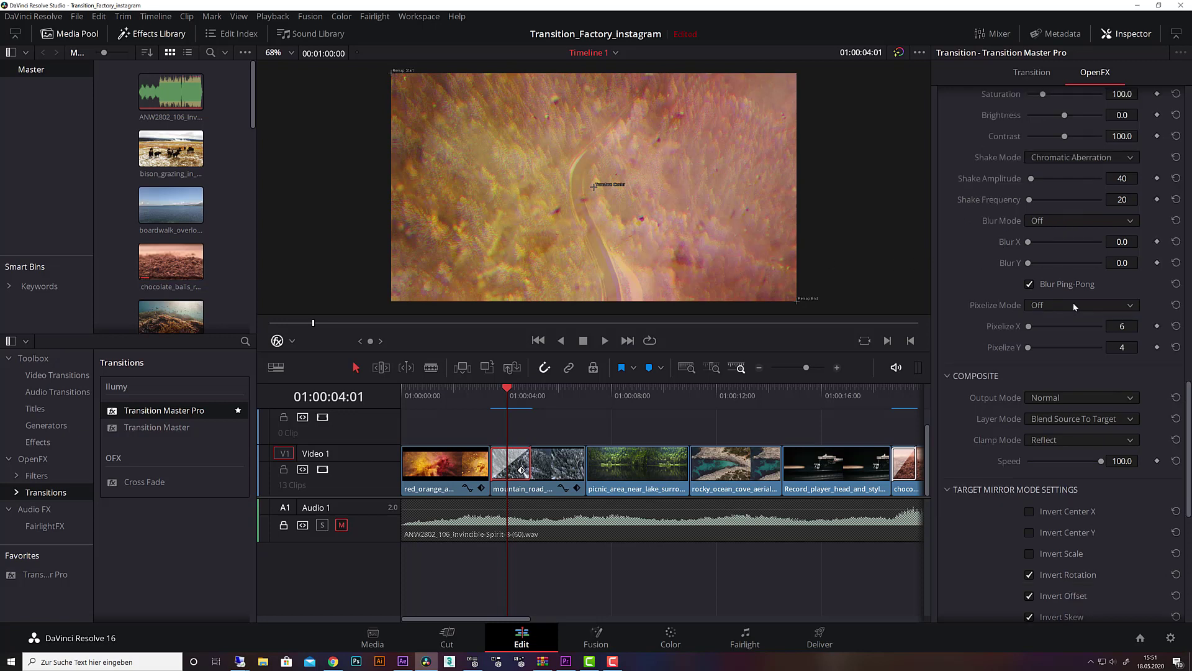
scroll(1077, 317, down, 2)
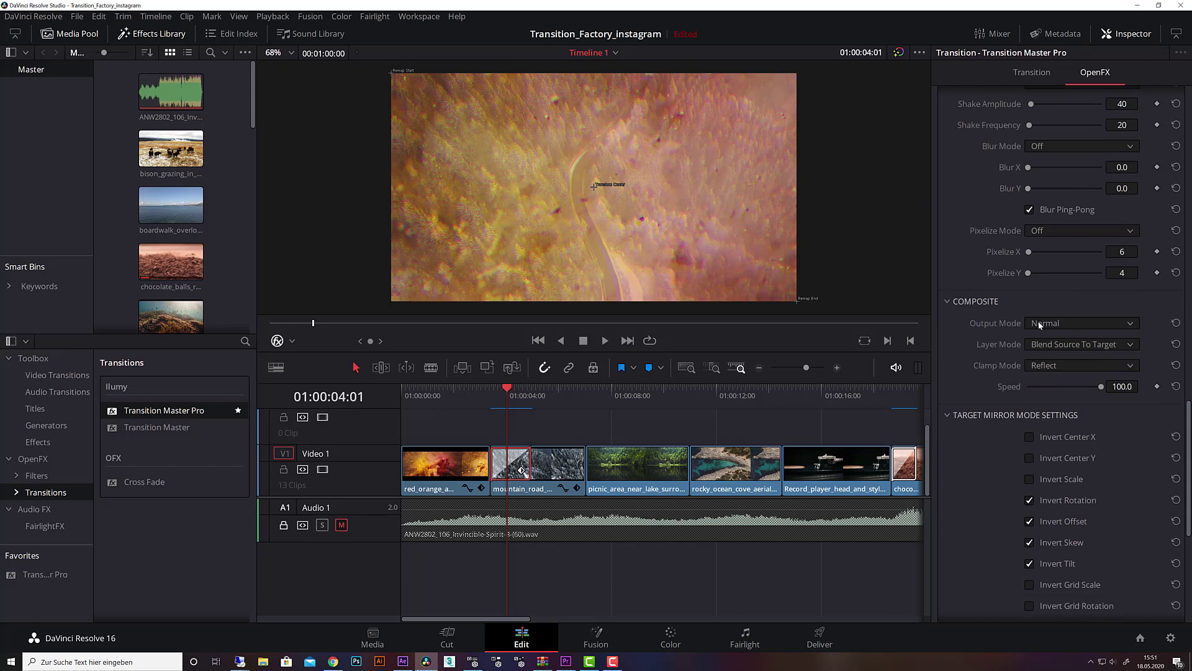
scroll(1040, 325, down, 2)
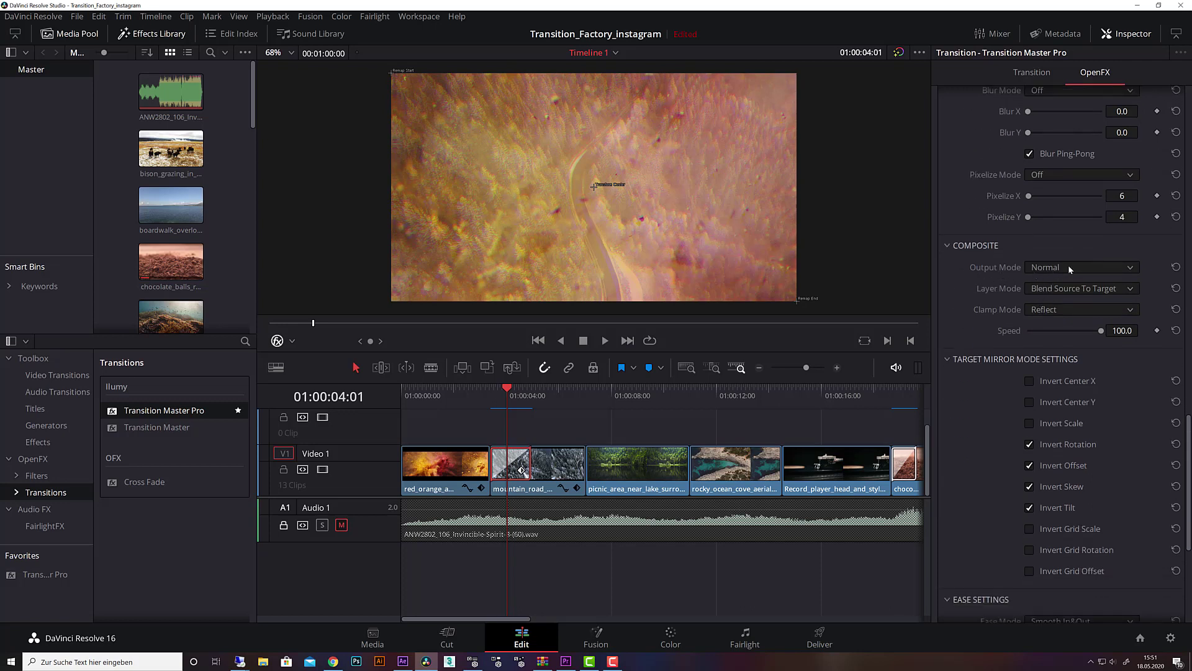
scroll(1067, 197, down, 6)
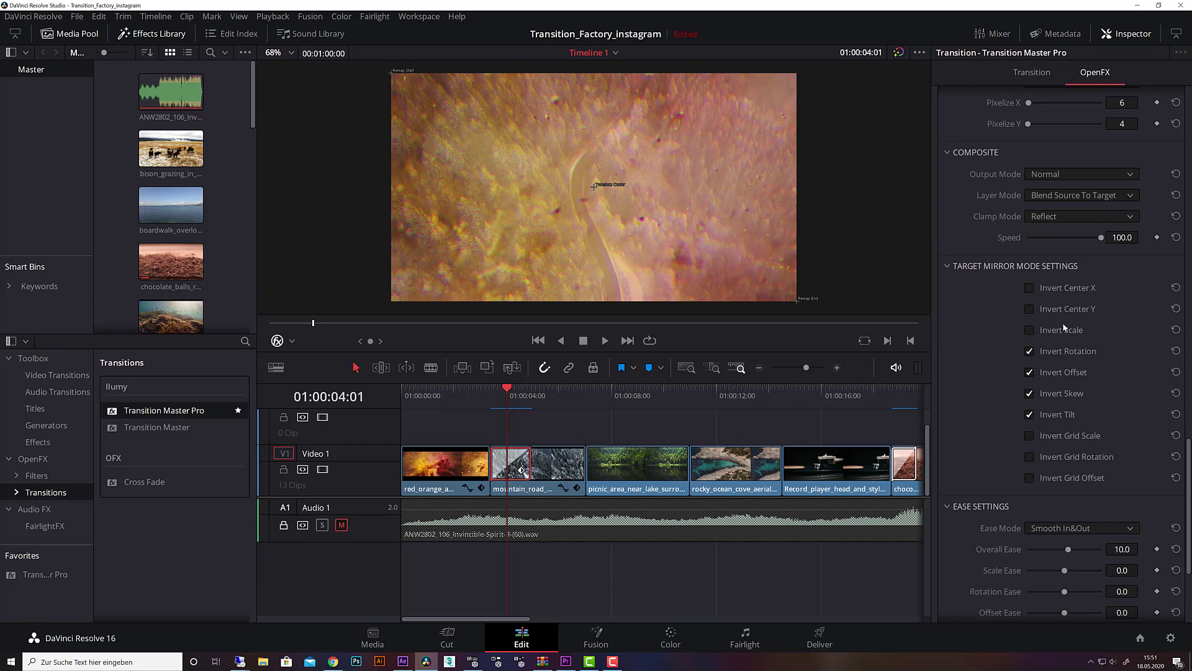
scroll(1061, 329, down, 2)
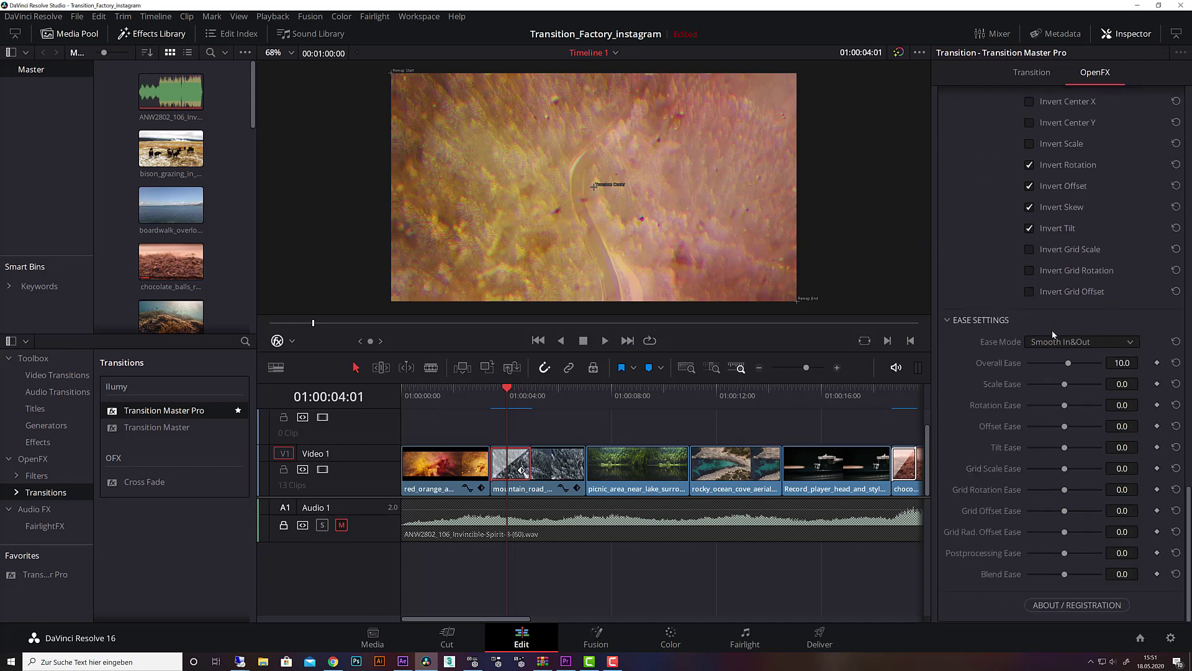
scroll(991, 286, up, 20)
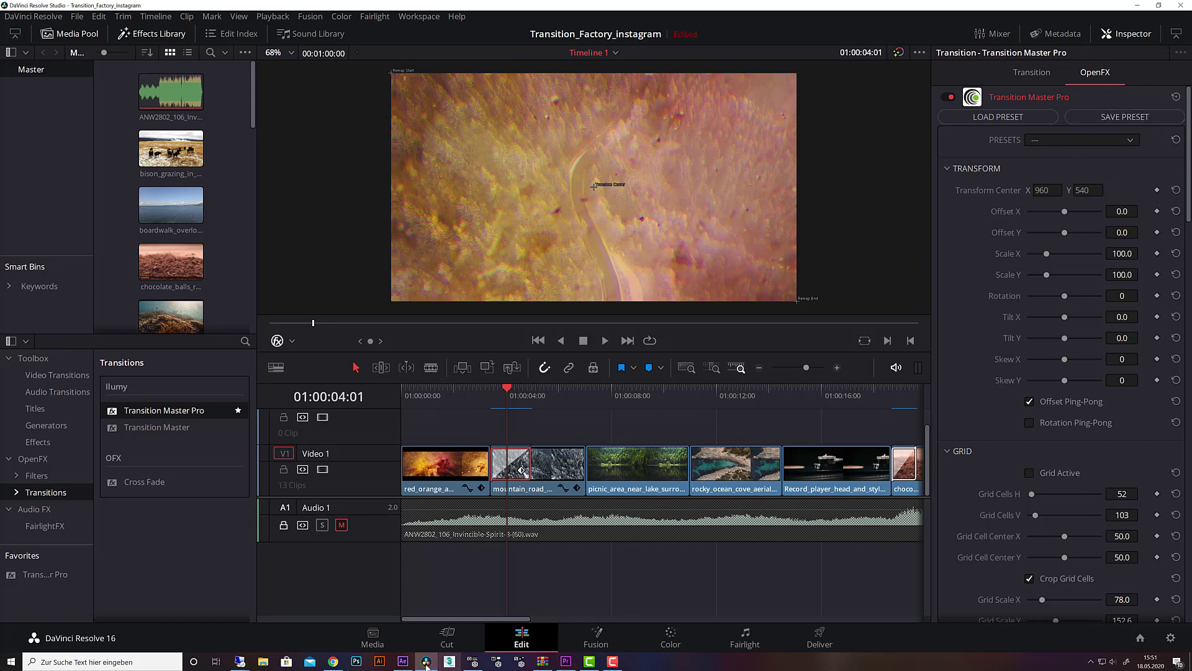
In After Effects, move back to the powder footage and drag the Transition Master Pro Transition slider to about 62%
click(403, 661)
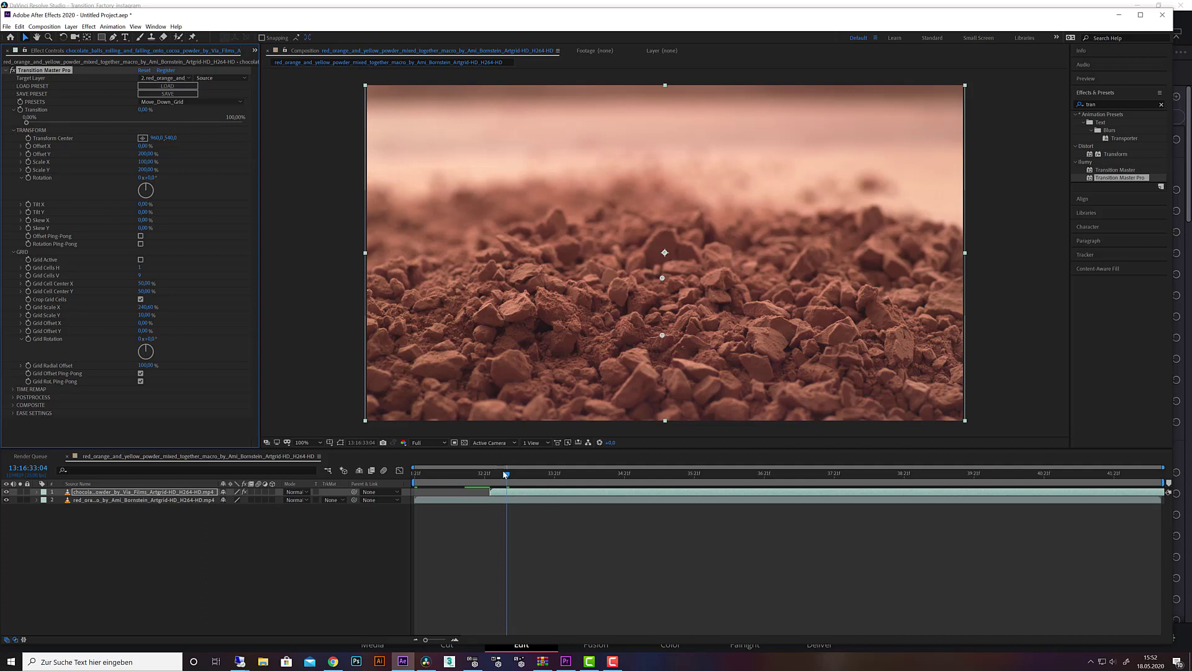
mouse_move(506, 474)
mouse_down()
mouse_move(458, 481)
mouse_move(557, 479)
mouse_move(518, 483)
mouse_up()
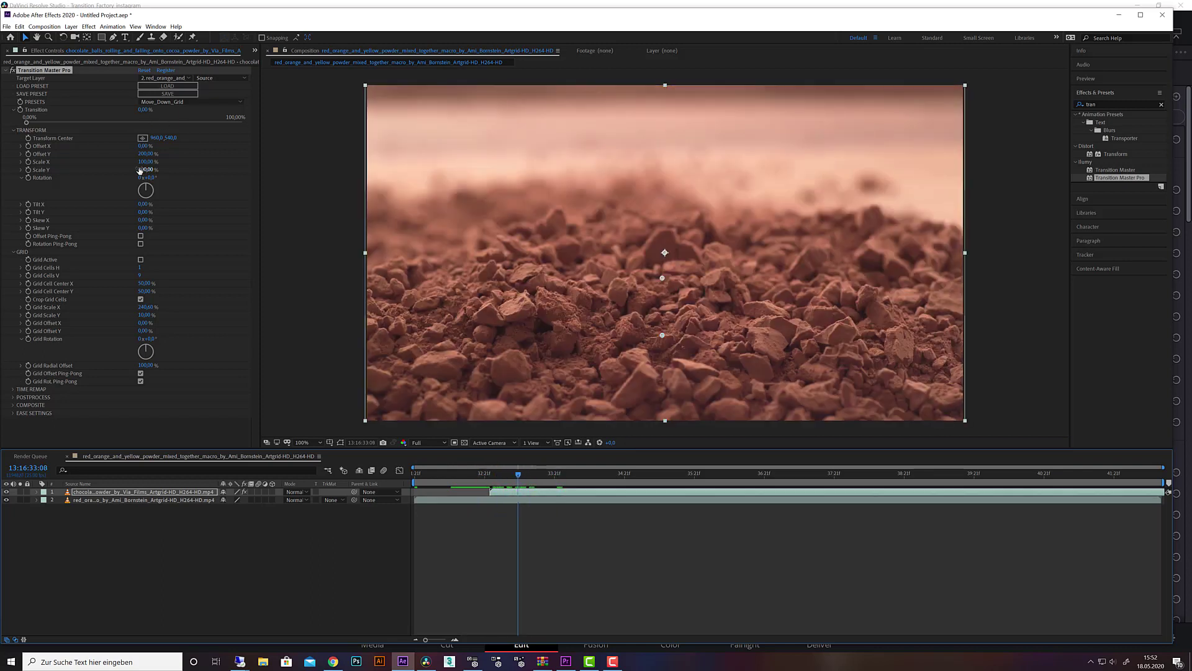
click(104, 123)
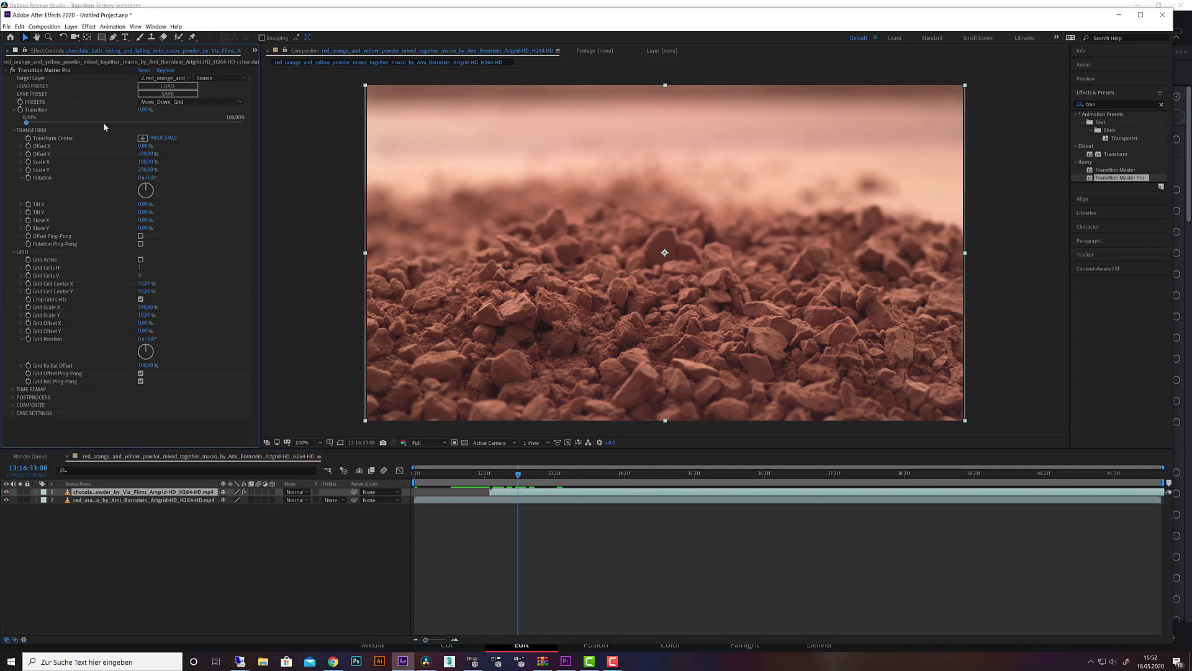
drag(27, 122, 77, 121)
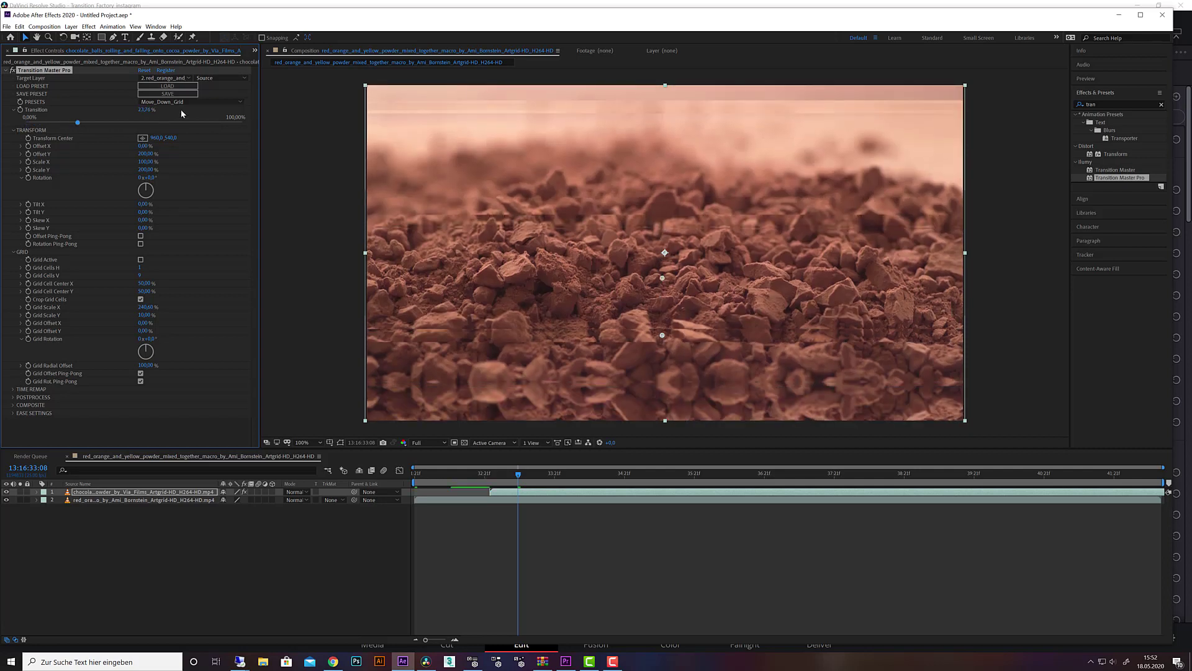
Choose the Block_Vertical preset in Effect Controls and set Transition to about 43%
click(191, 101)
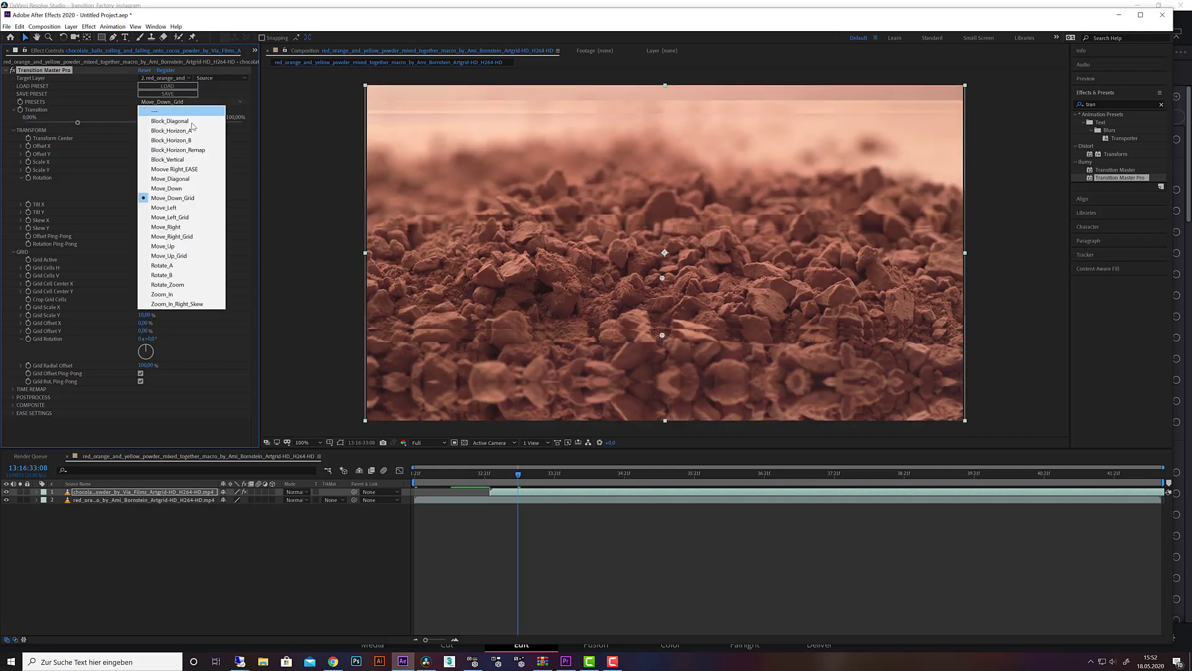
click(197, 160)
click(31, 123)
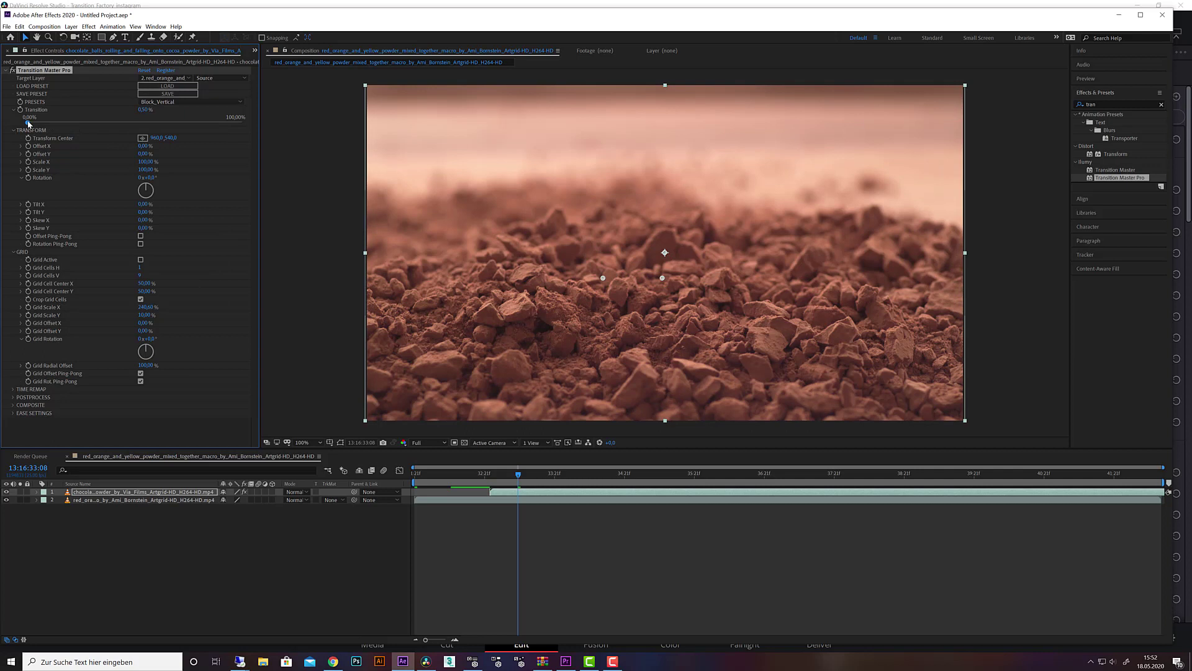
drag(28, 124, 115, 121)
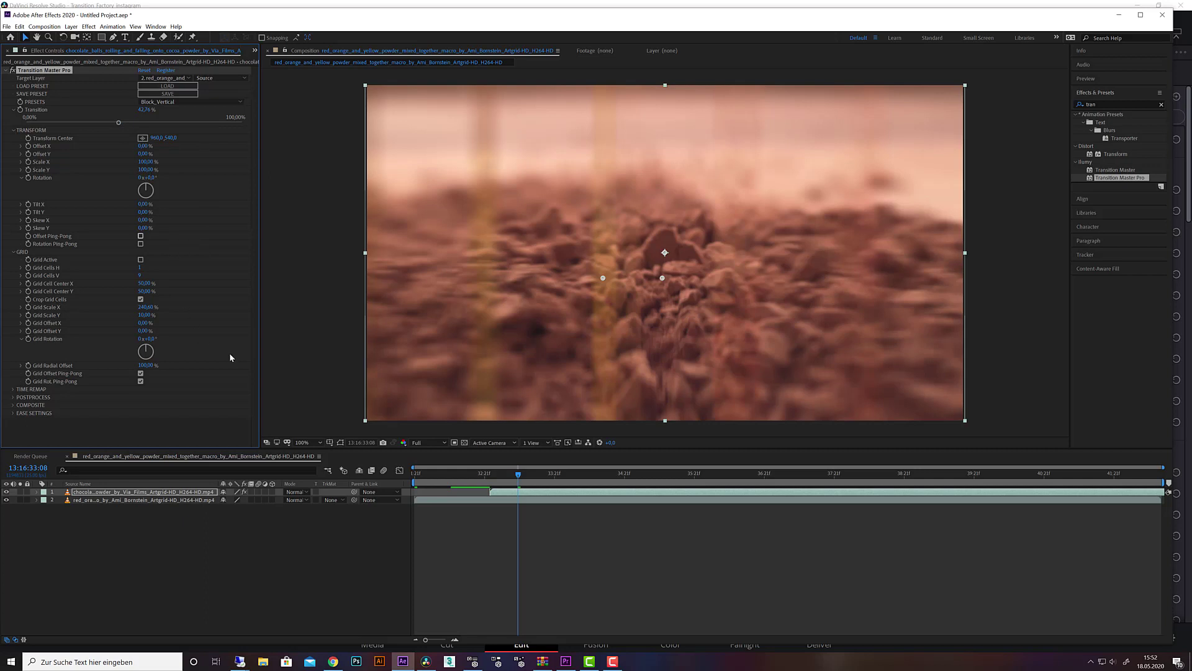
Back in Premiere Pro, play through the picnic_area sequence to review the gap before the clouds clip
click(565, 662)
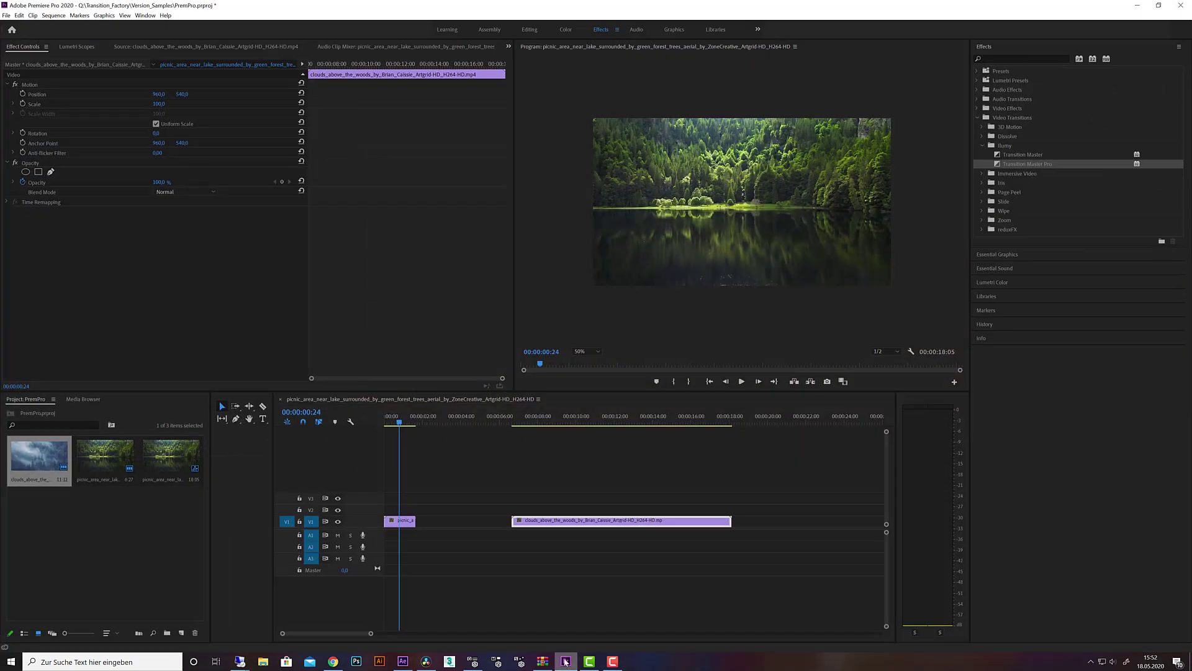
click(396, 425)
key(space)
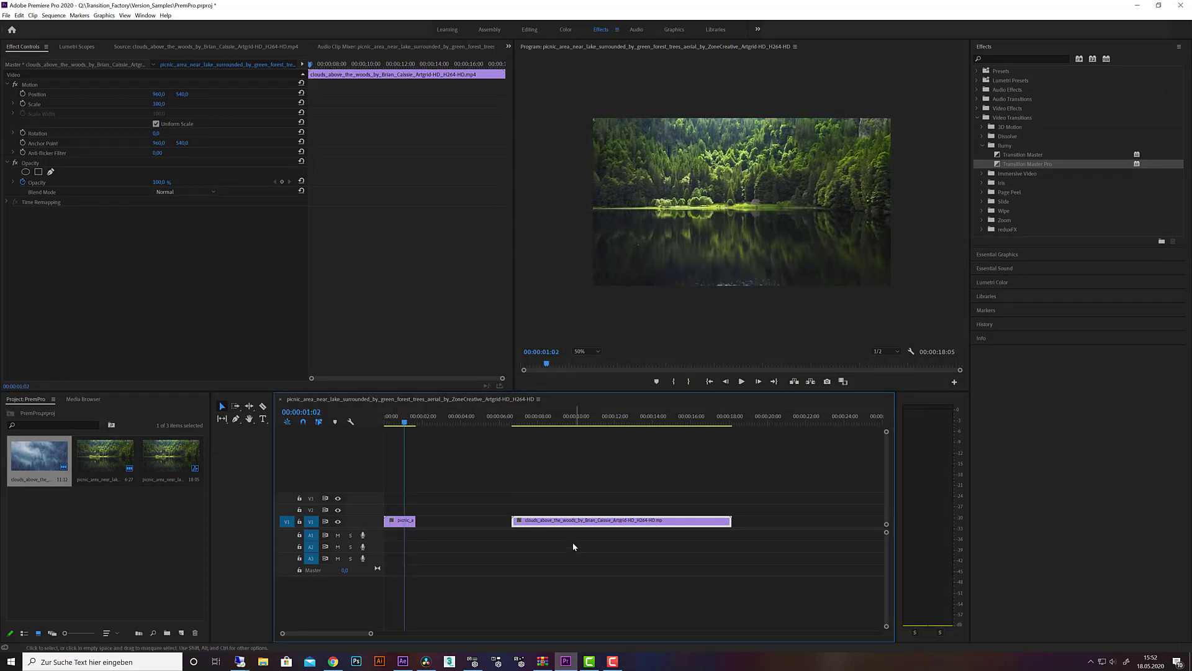
drag(547, 423, 549, 423)
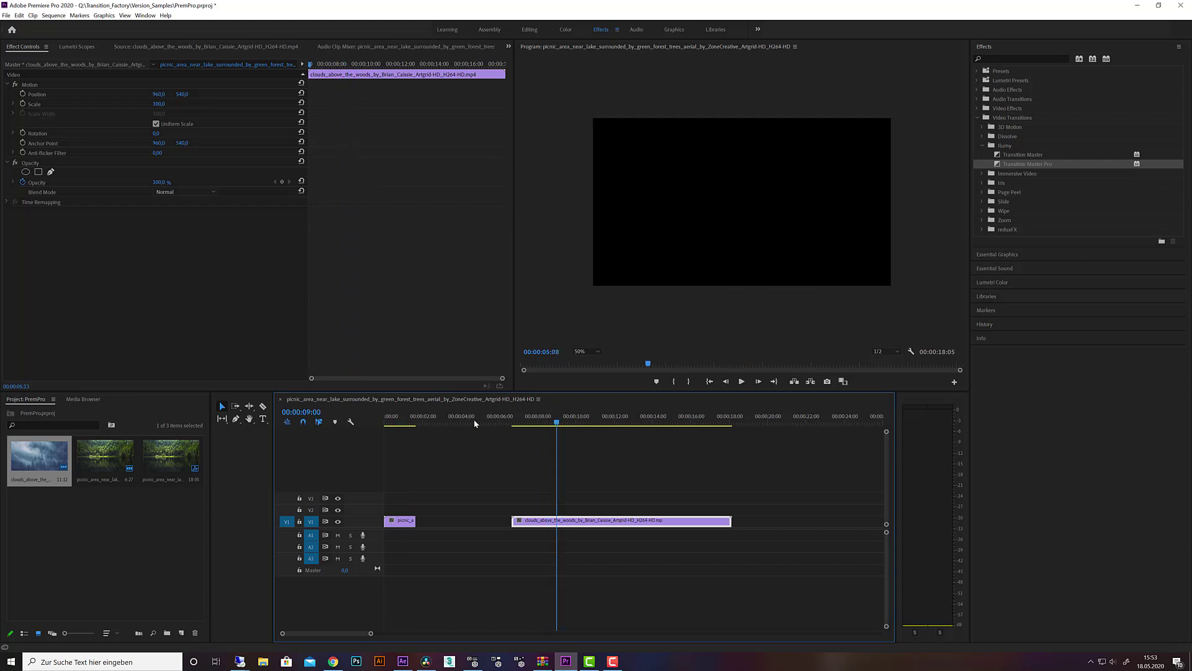
click(397, 425)
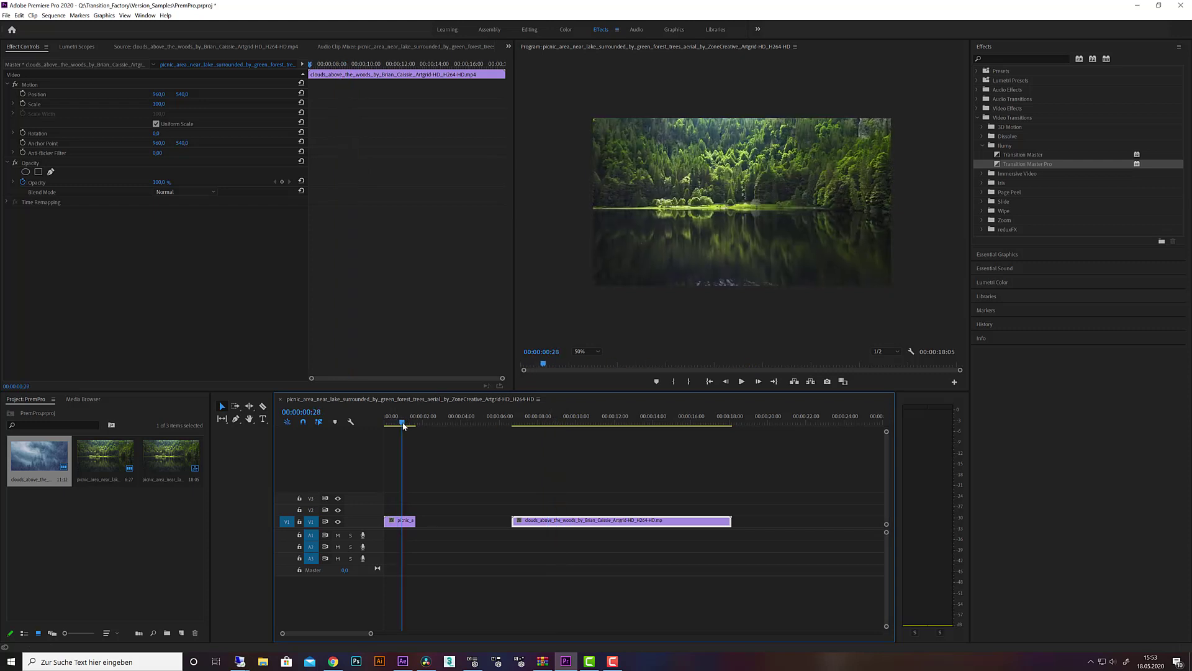
Slide clouds_above_the_woods left on V1 against the picnic clip and replay from the start
drag(547, 523, 438, 523)
key(Home)
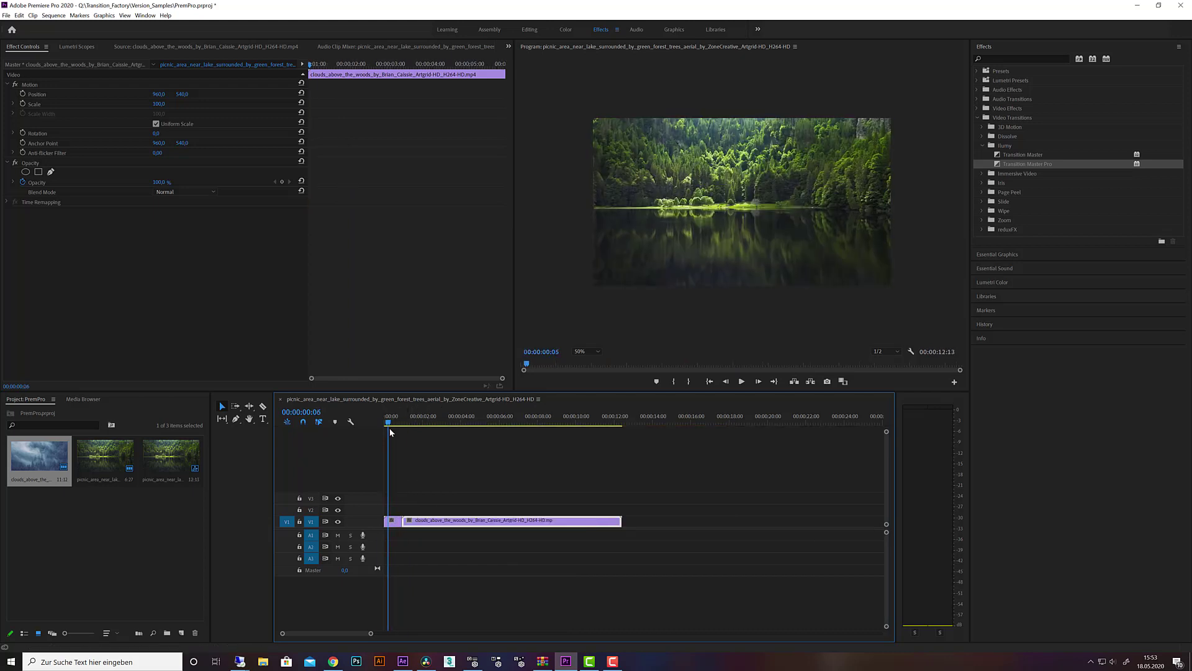
key(space)
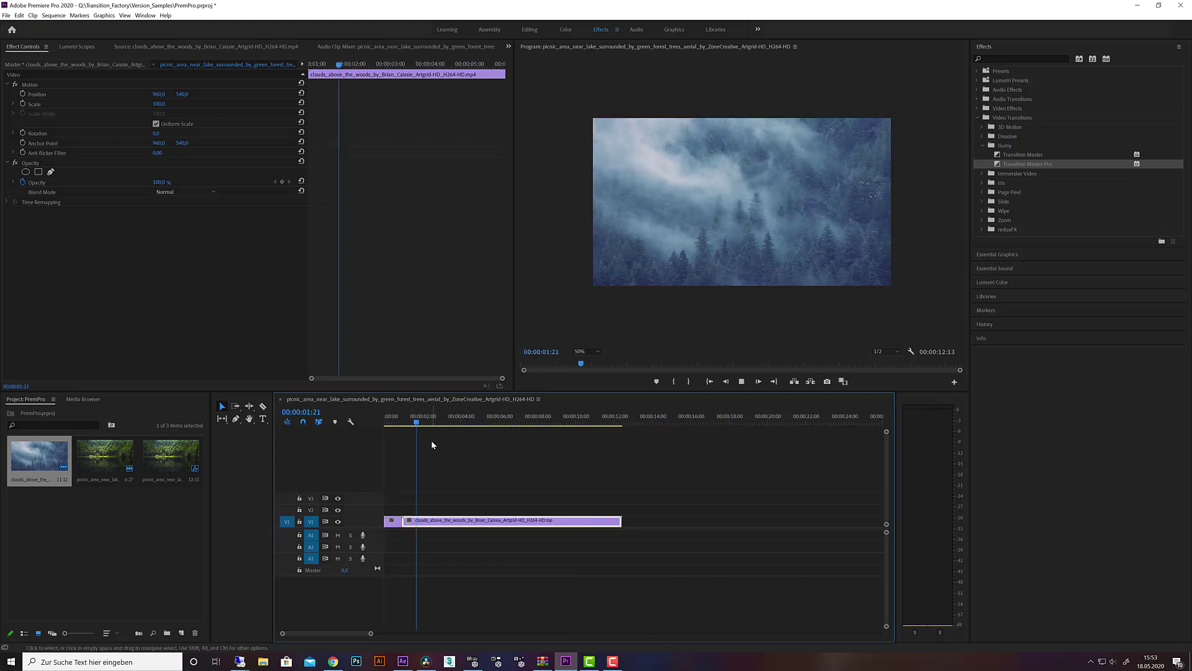
key(space)
Drop Transition Master Pro onto the picnic-to-clouds cut on V1 and scrub through it
click(392, 424)
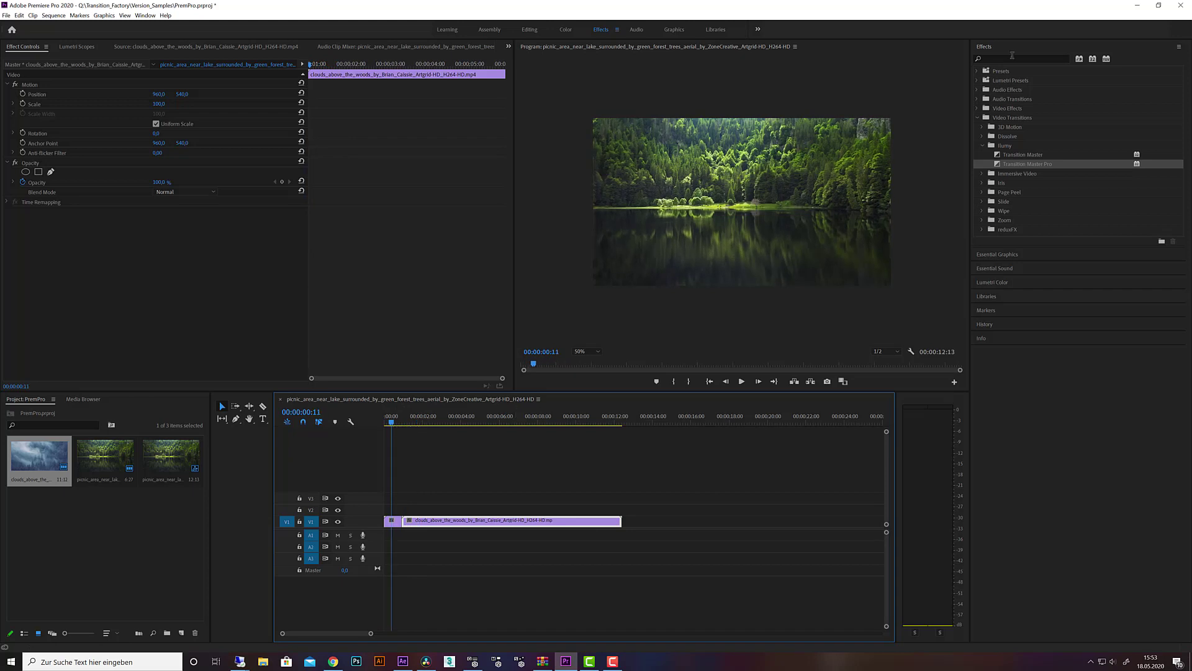
drag(1018, 164, 410, 529)
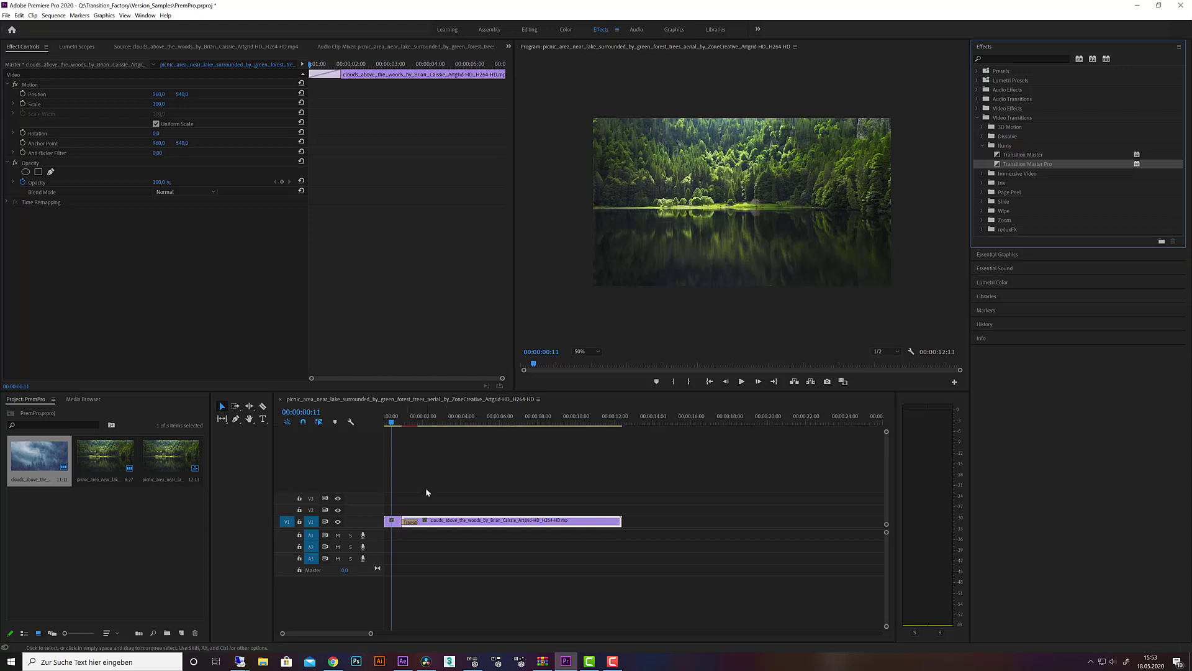
mouse_move(400, 422)
mouse_down()
mouse_move(422, 425)
mouse_move(401, 431)
mouse_up()
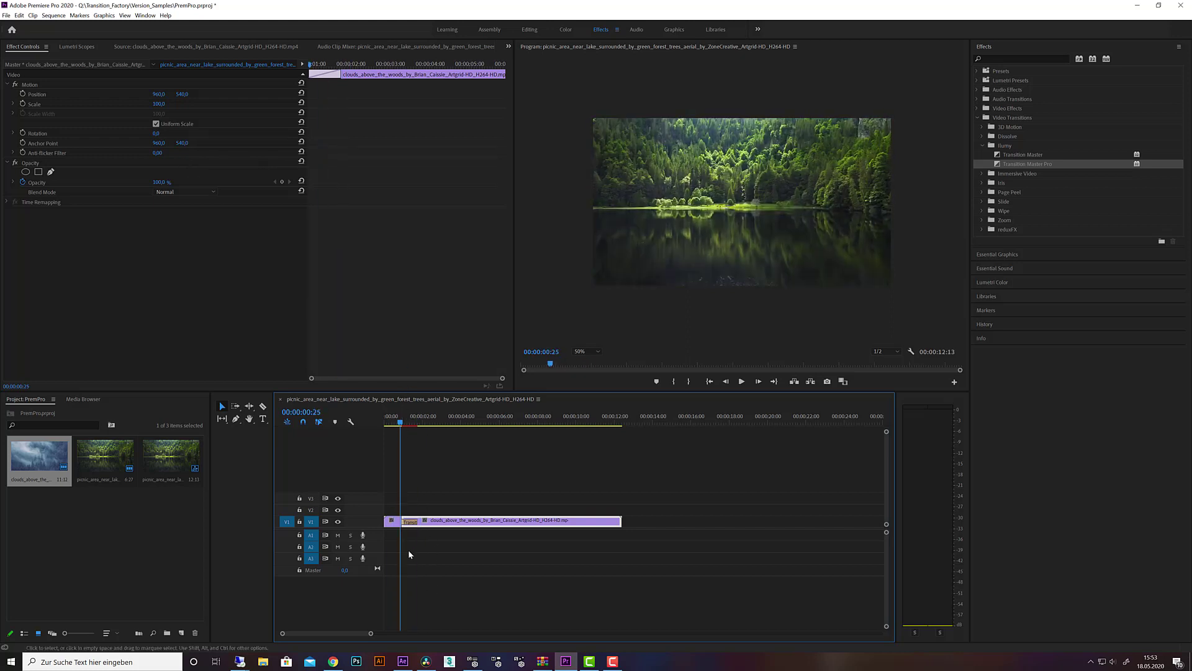
Set the applied Transition Master Pro transition's preset to Rotate_B
click(410, 525)
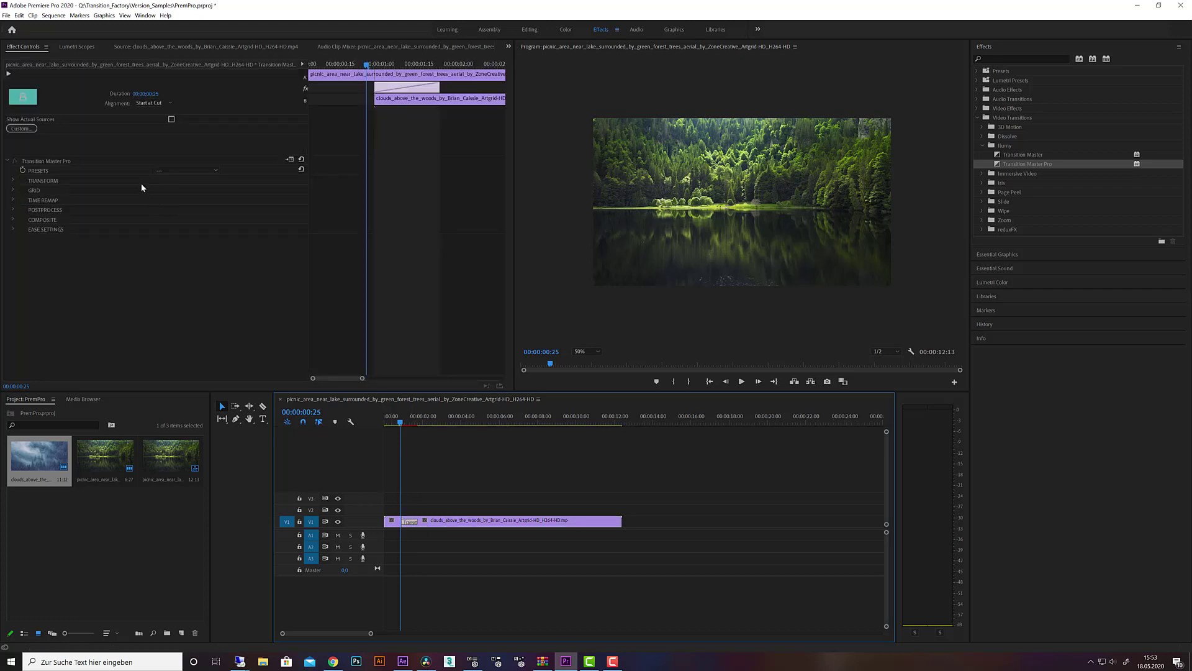
click(188, 172)
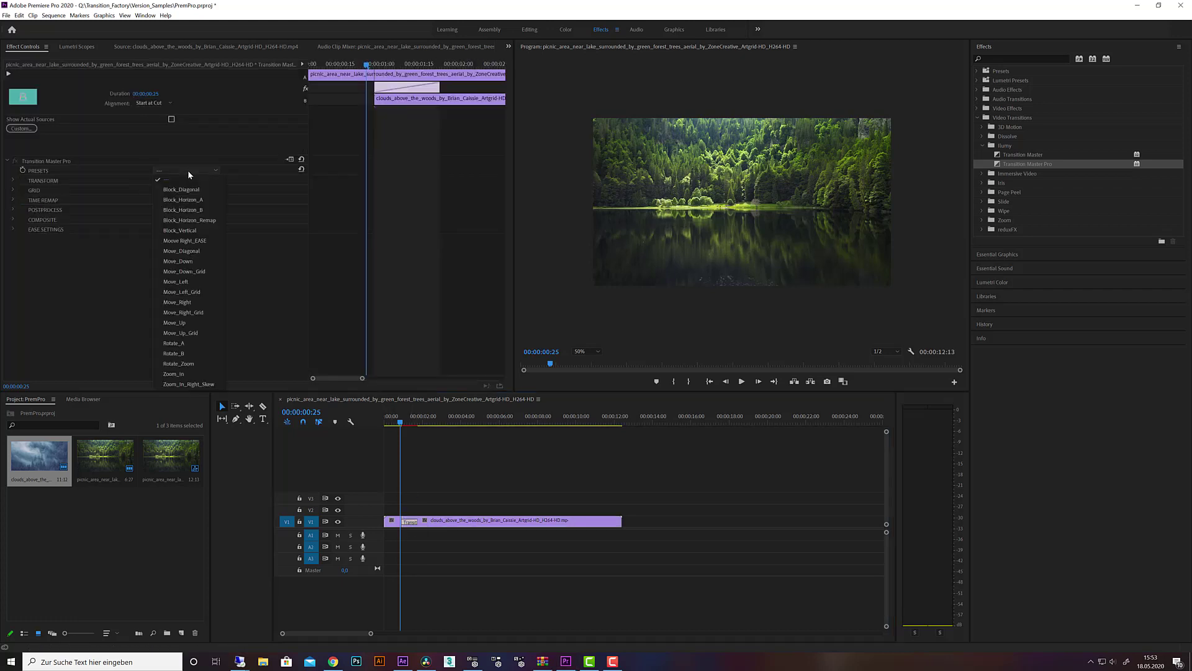
click(192, 354)
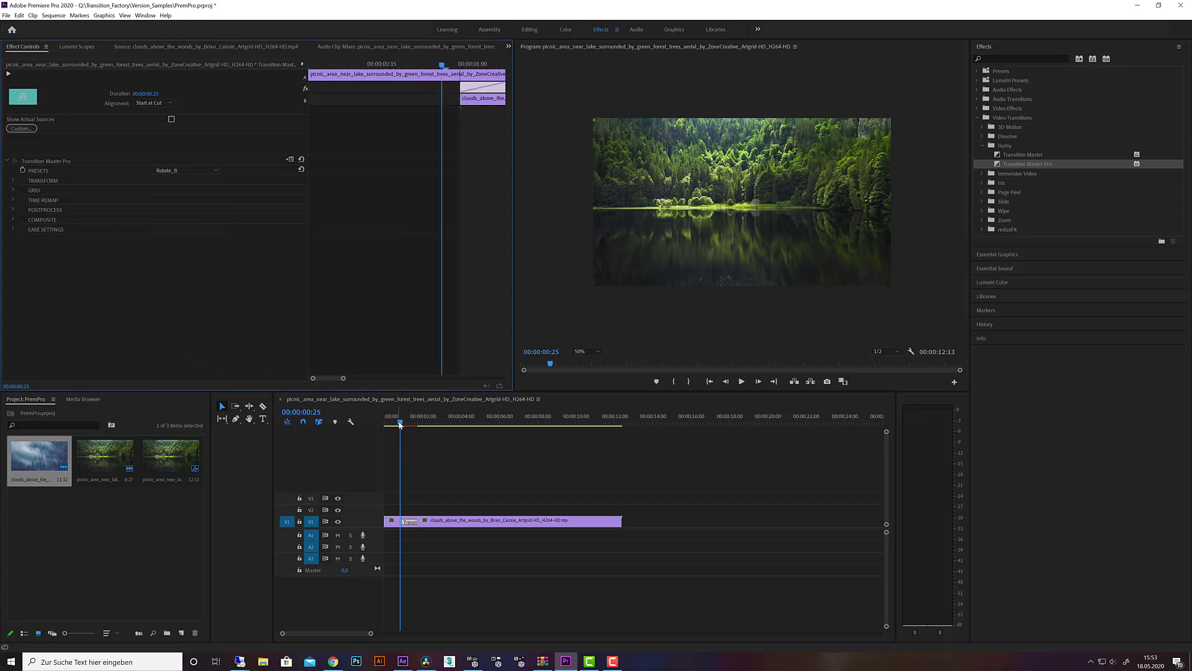
Play and scrub the Rotate_B transition from the lake shot into the clouds shot
drag(411, 421, 399, 425)
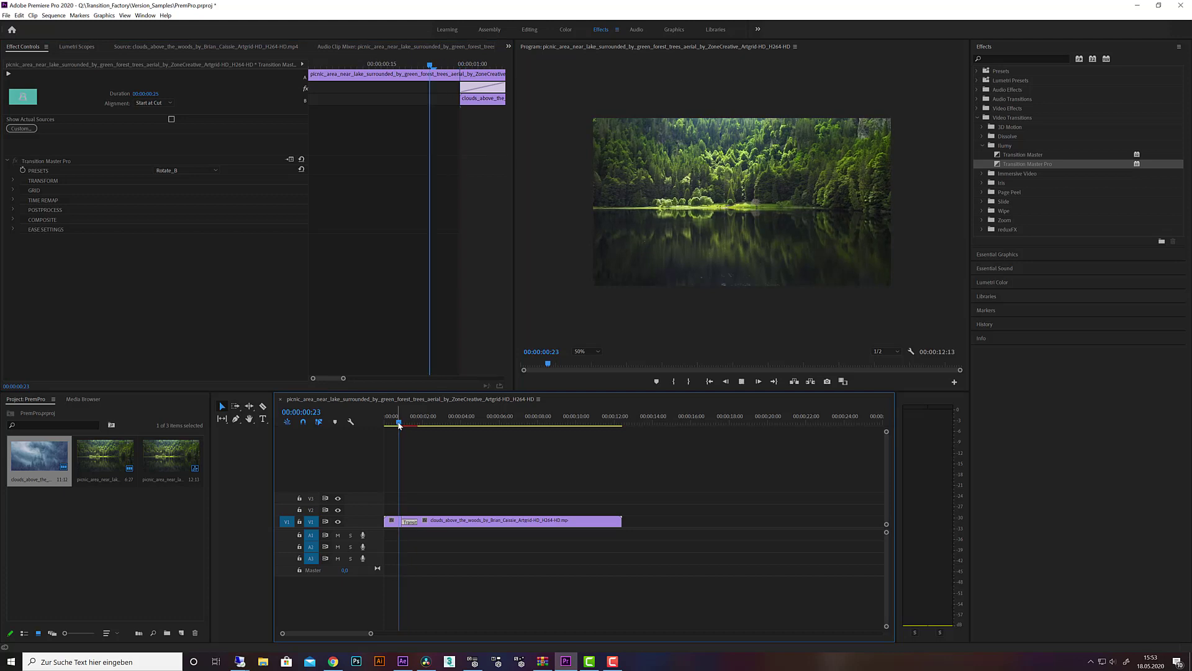
key(space)
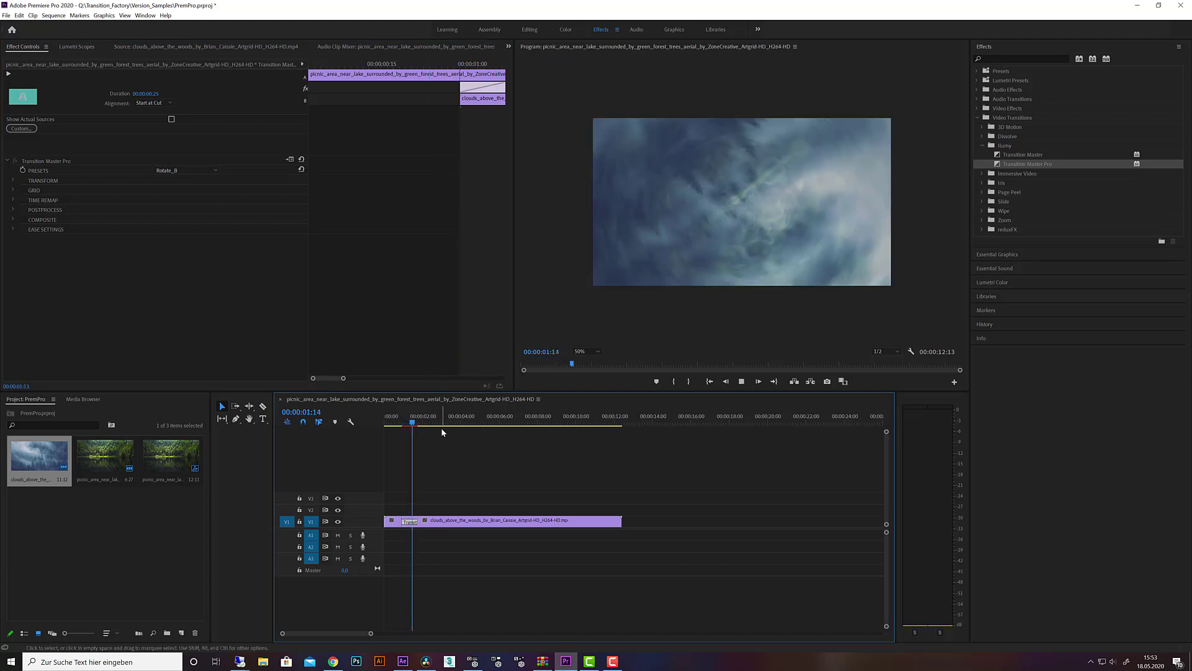
mouse_move(435, 427)
mouse_down()
mouse_move(401, 428)
mouse_move(423, 430)
mouse_move(411, 428)
mouse_up()
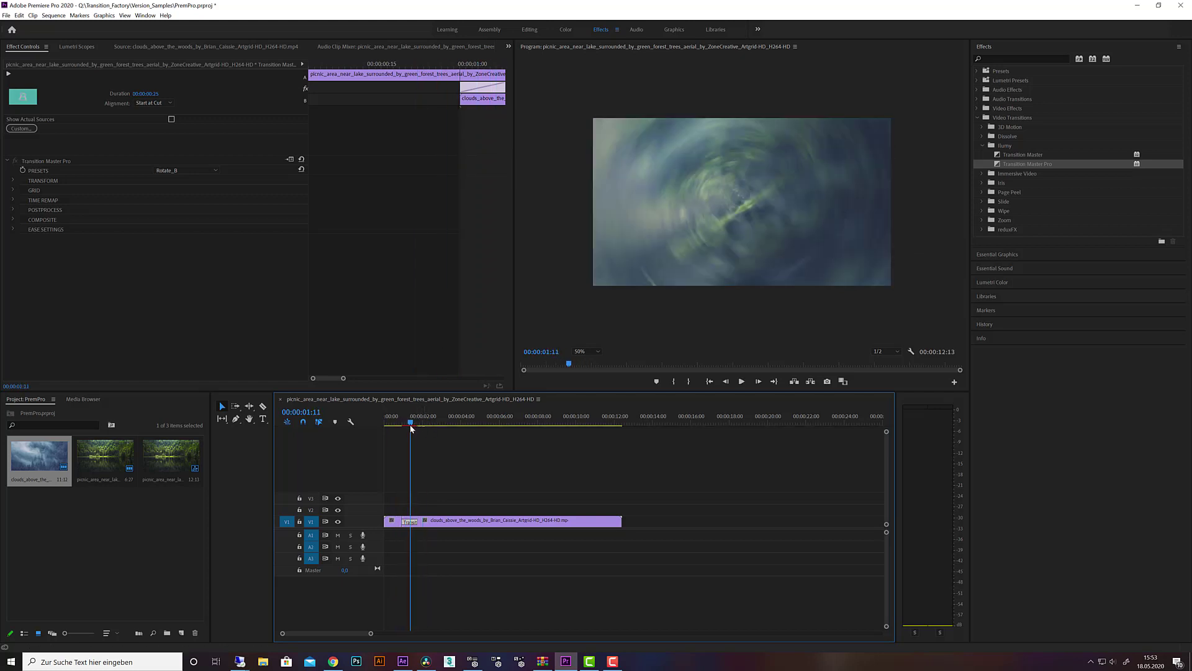
drag(411, 428, 403, 429)
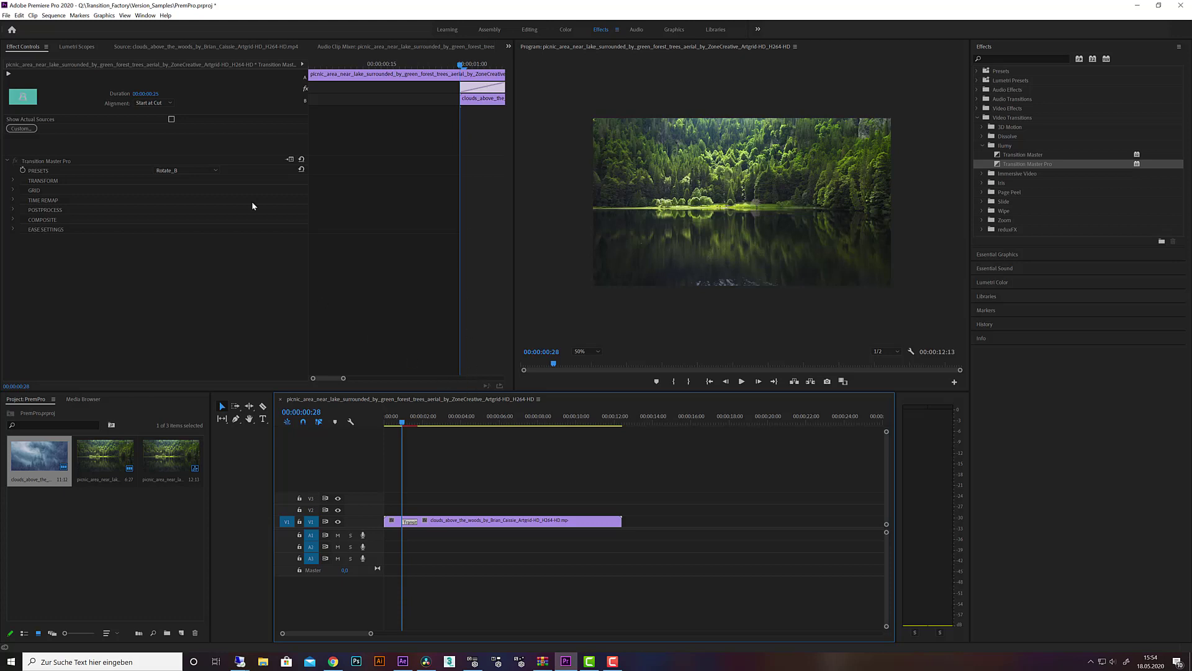
Expand the ease settings, turn Ease Mode Off, and step through the un-eased transition
click(410, 424)
drag(410, 426, 406, 425)
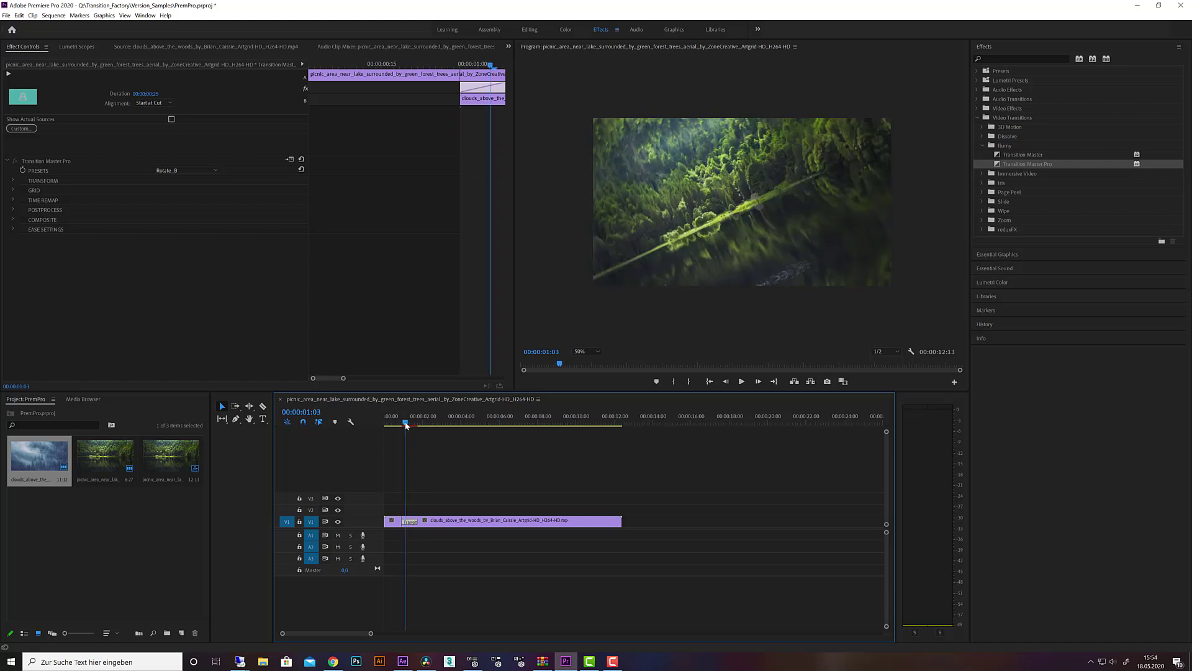
click(13, 229)
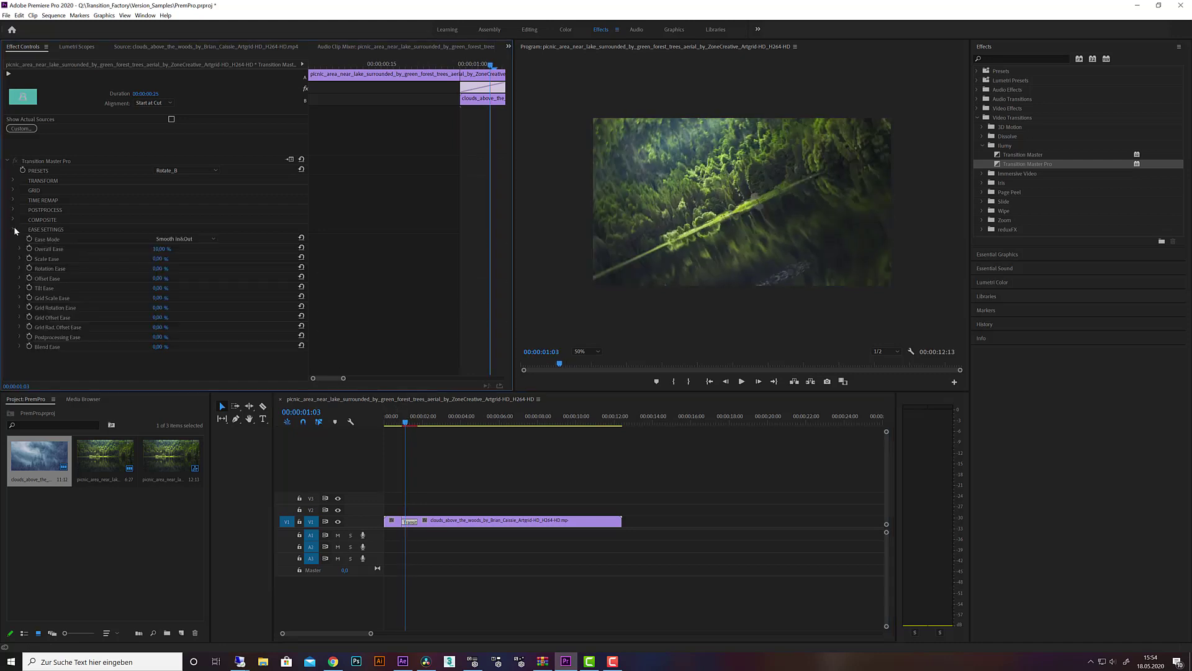
click(194, 238)
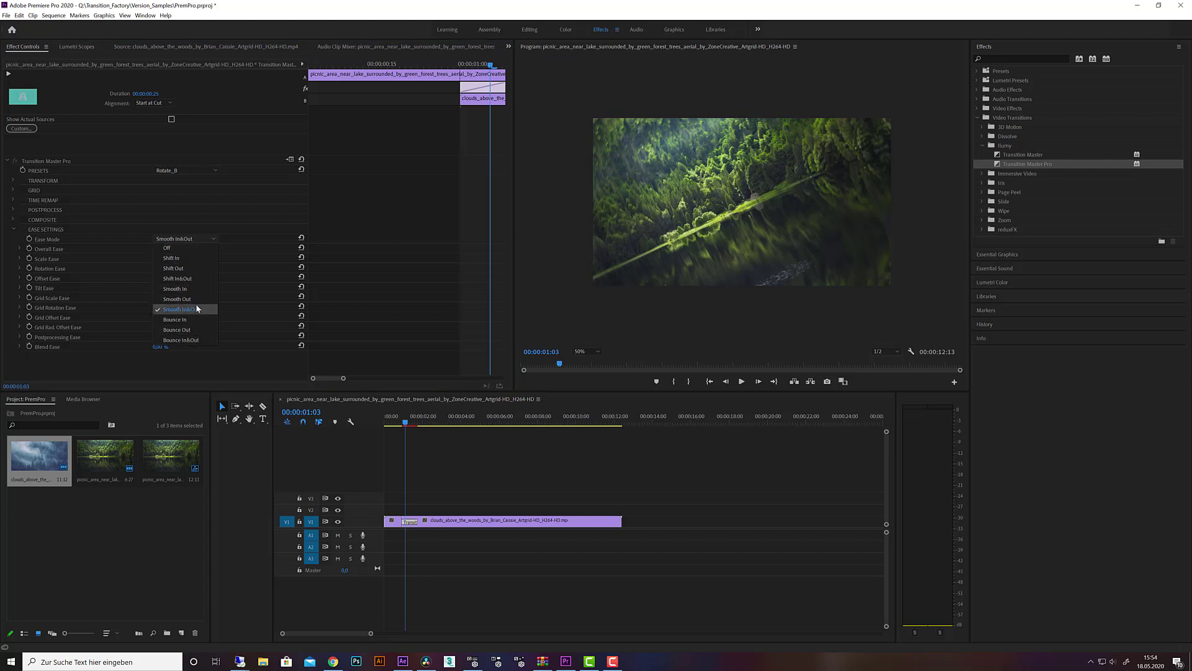
click(193, 242)
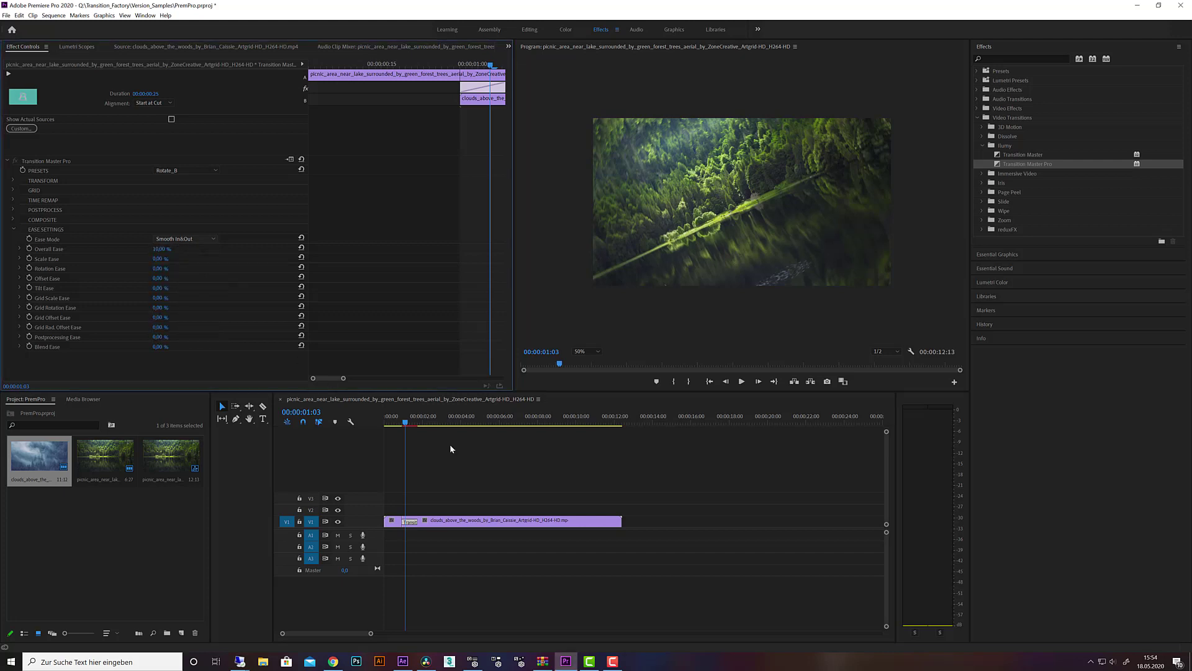
click(400, 424)
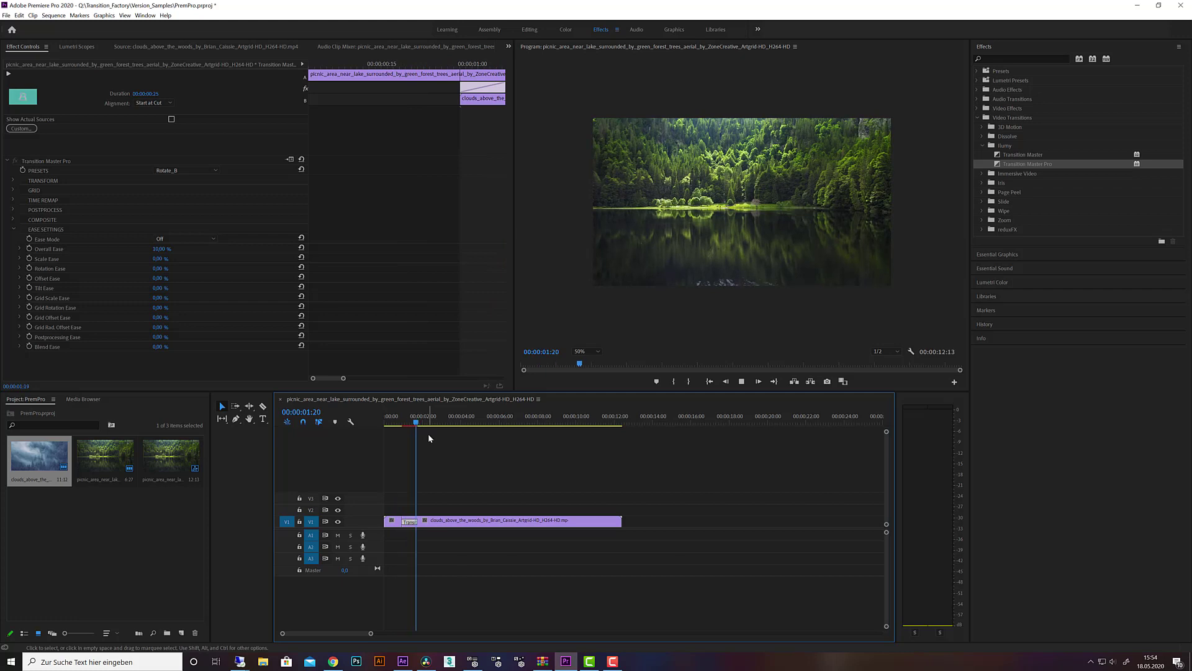
click(399, 423)
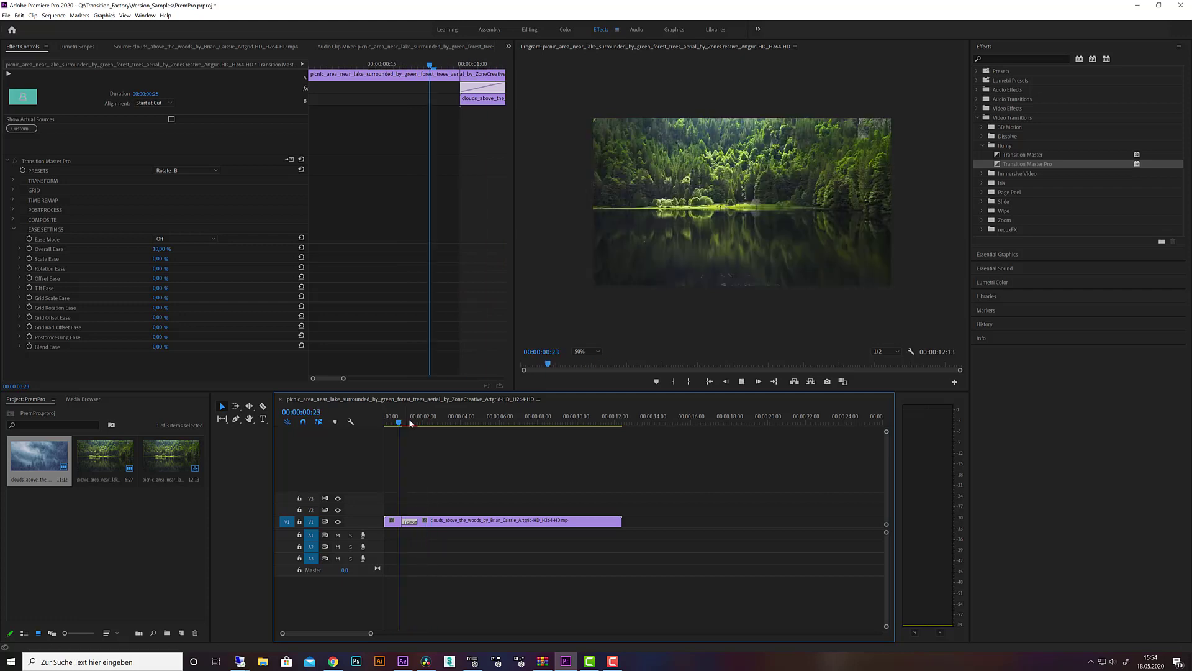
click(403, 423)
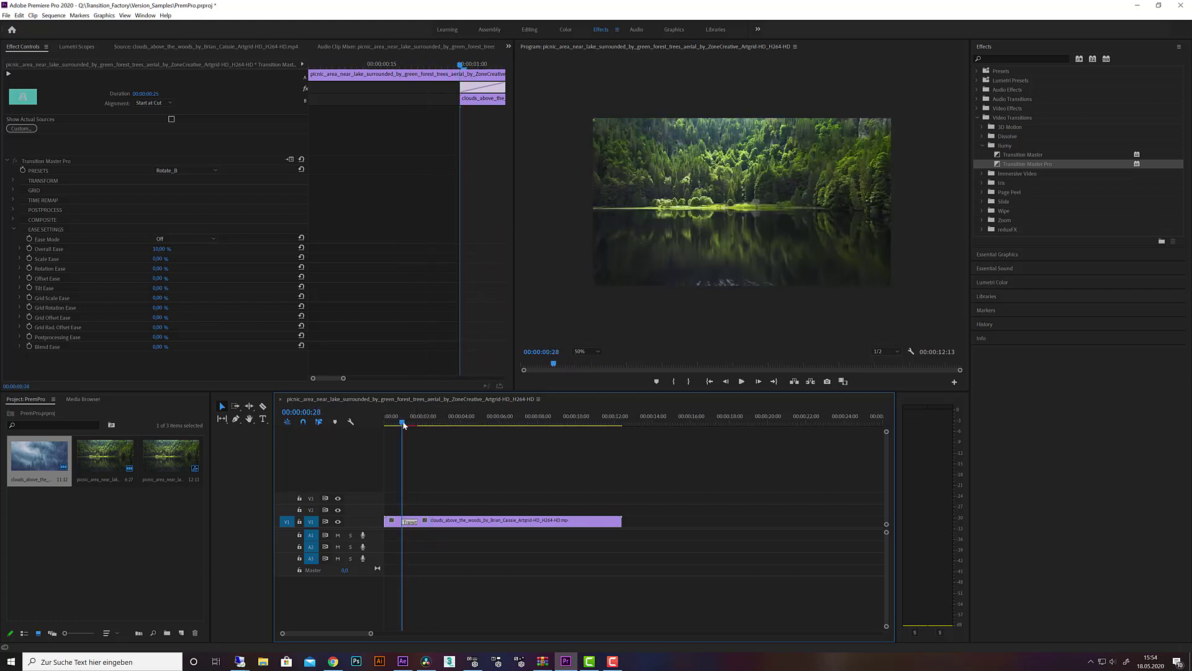
drag(404, 425, 421, 426)
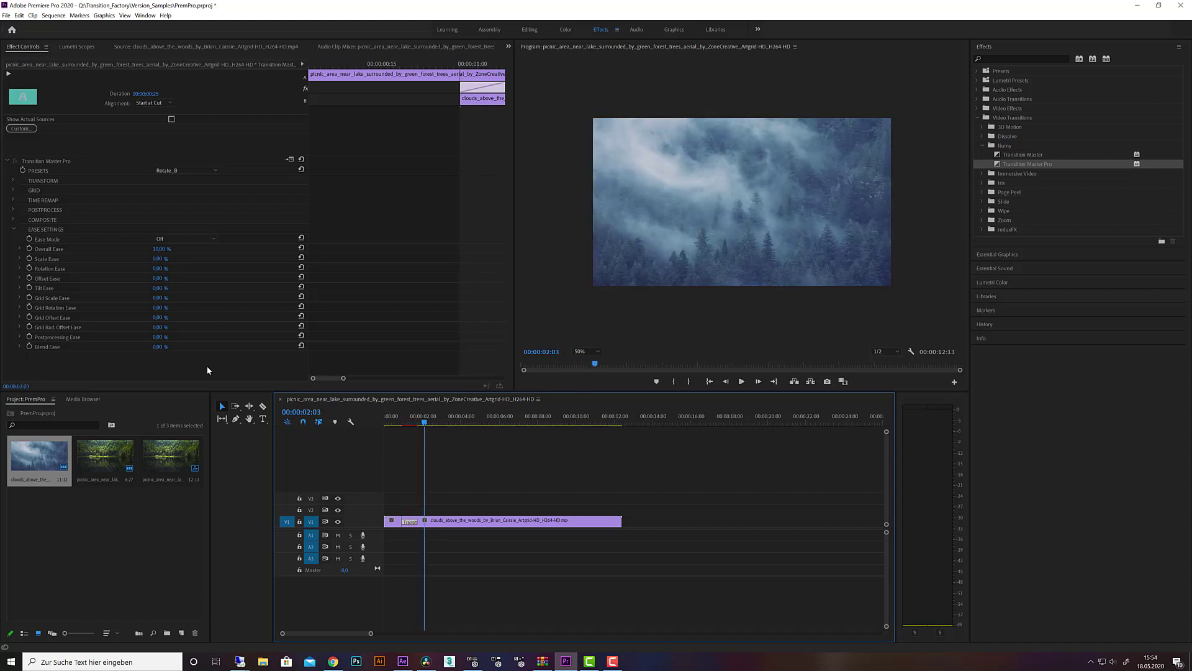
Set Ease Mode to Smooth In&Out at 10.00% overall ease and play the transition
click(179, 239)
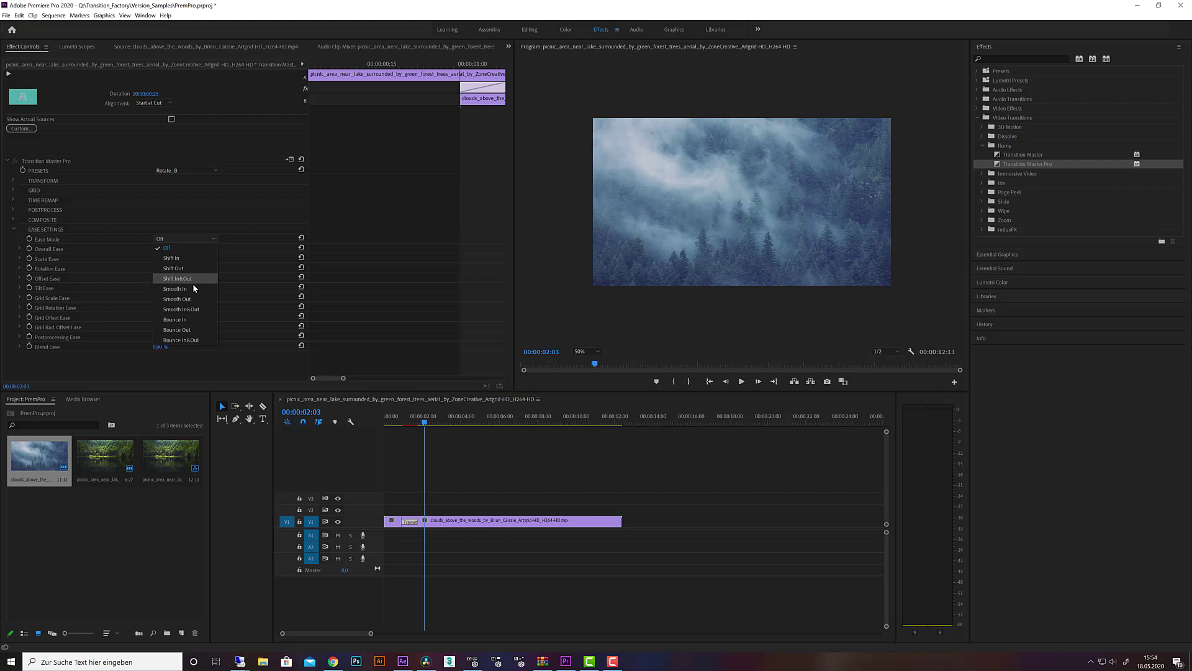
click(199, 308)
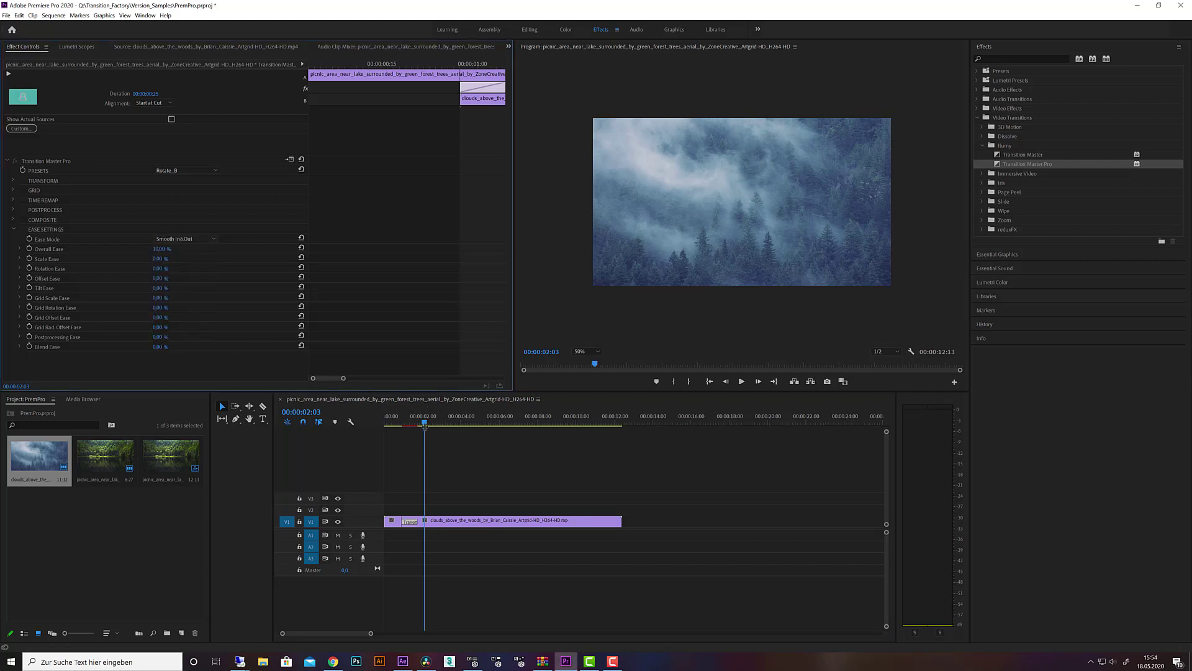
drag(425, 425, 401, 426)
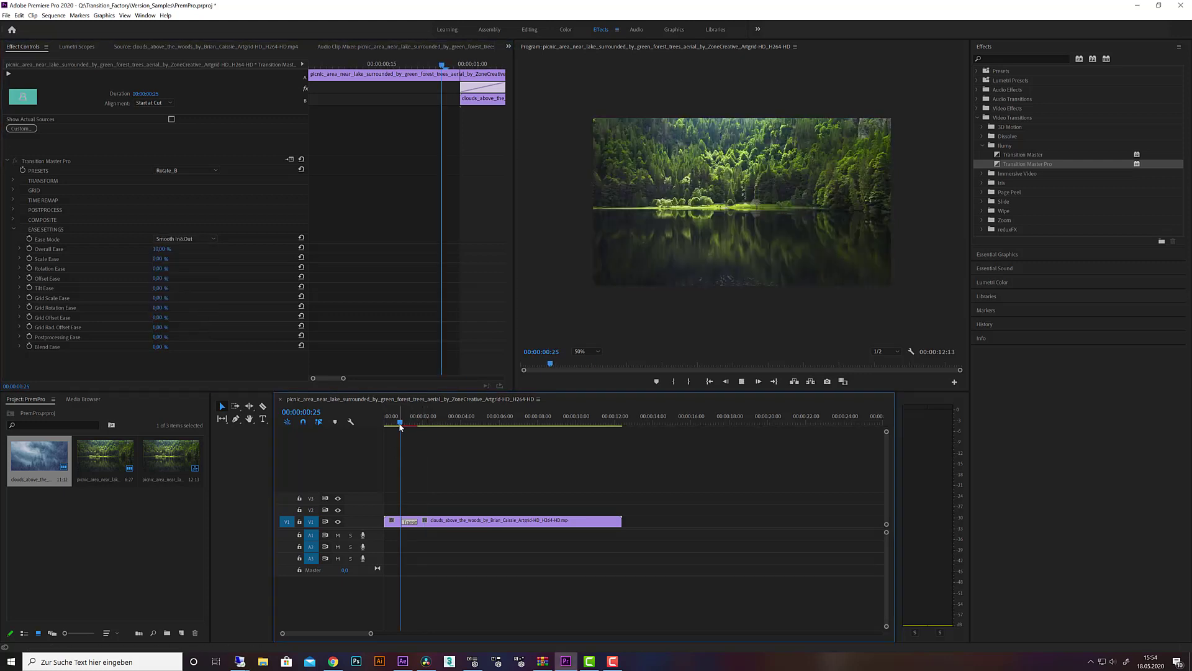
key(space)
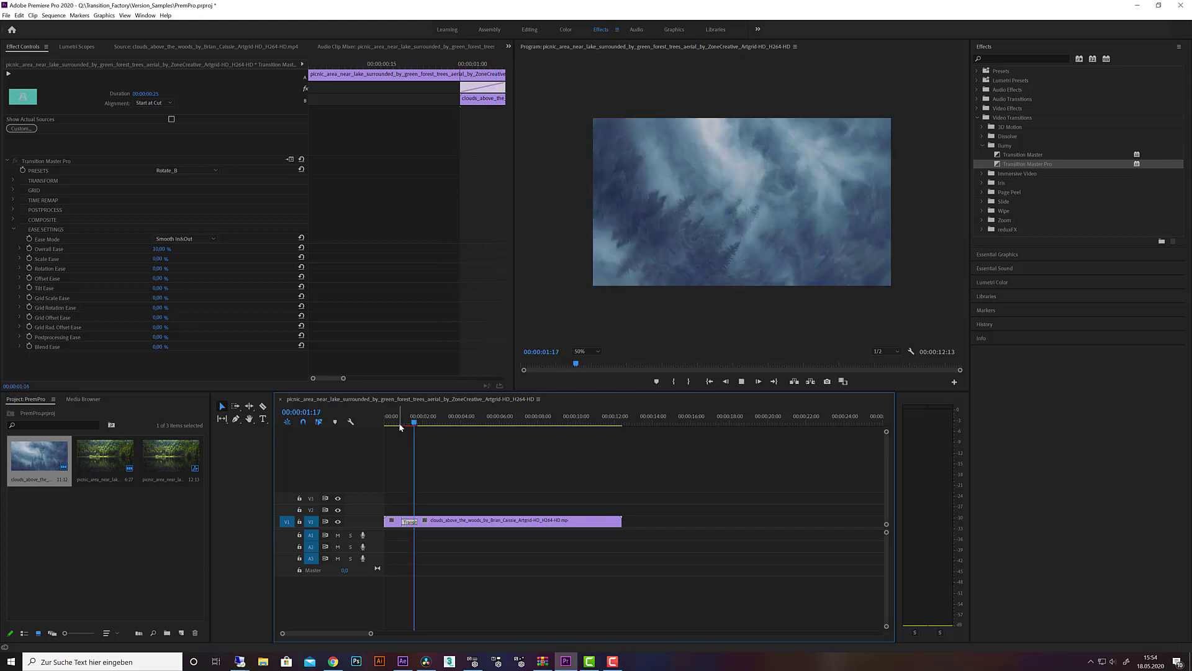
click(400, 423)
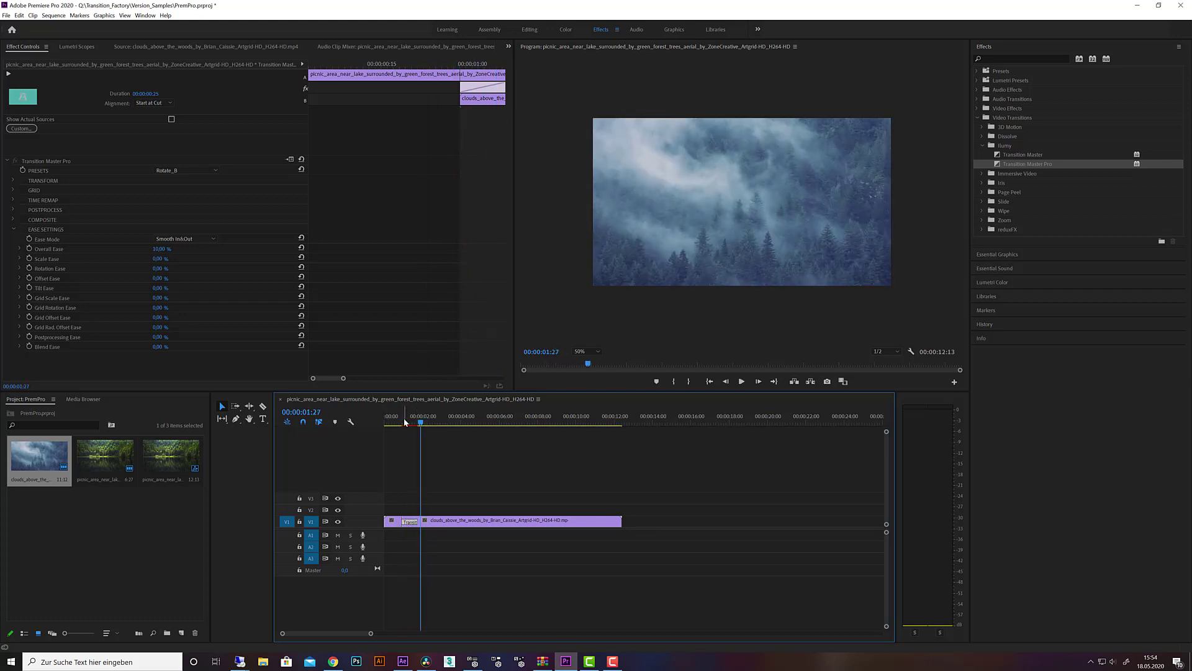
Switch the transition preset to Move_Left and play it from the lake into the clouds shot
click(408, 422)
key(space)
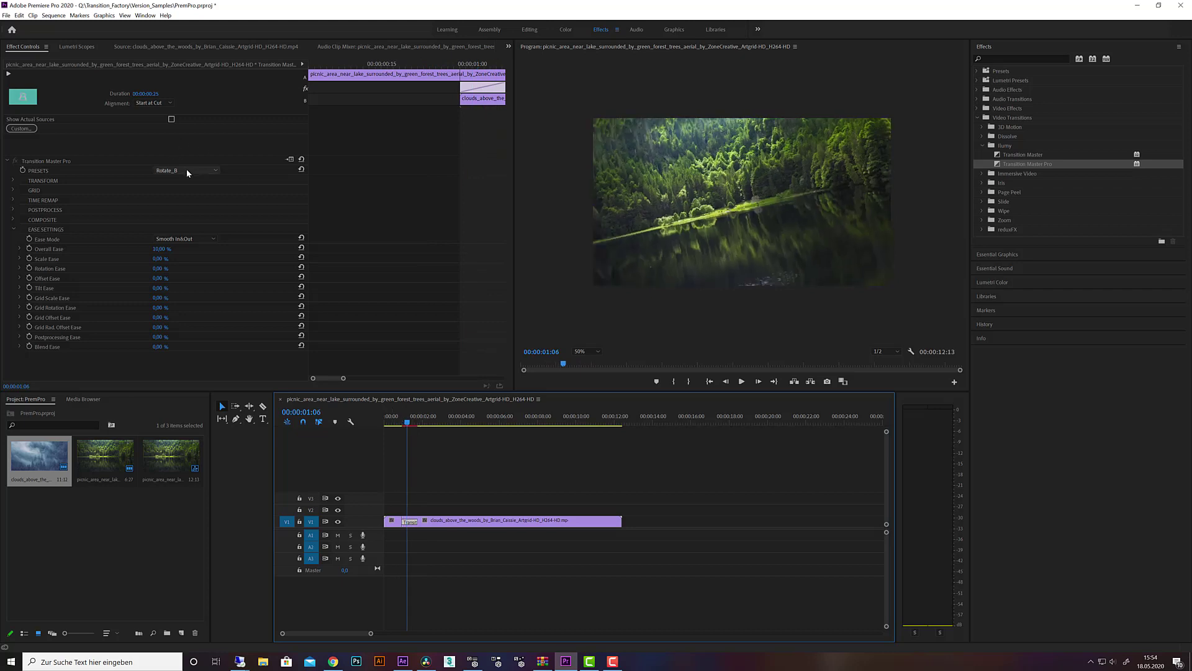
click(187, 173)
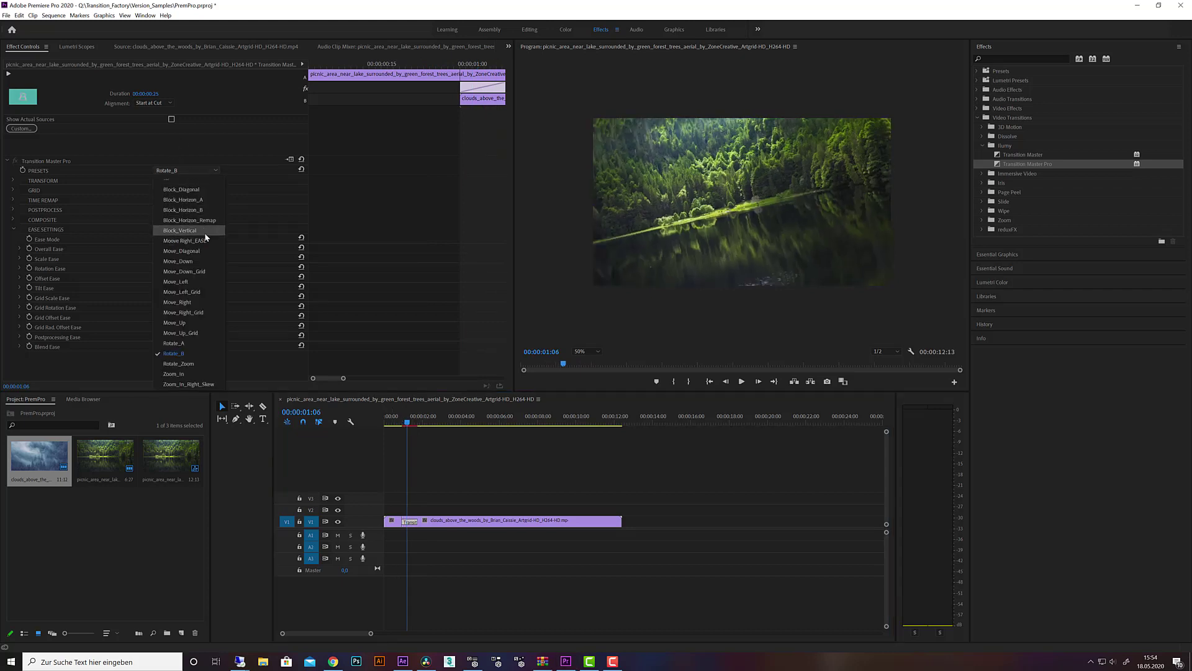
key(Escape)
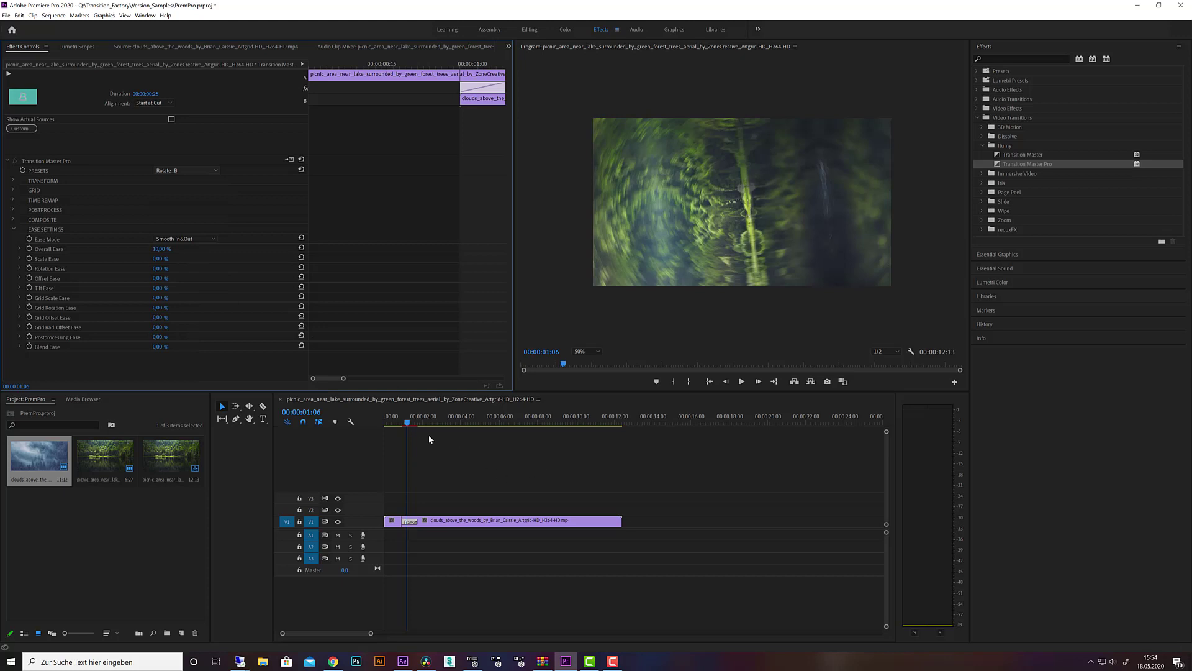
click(398, 424)
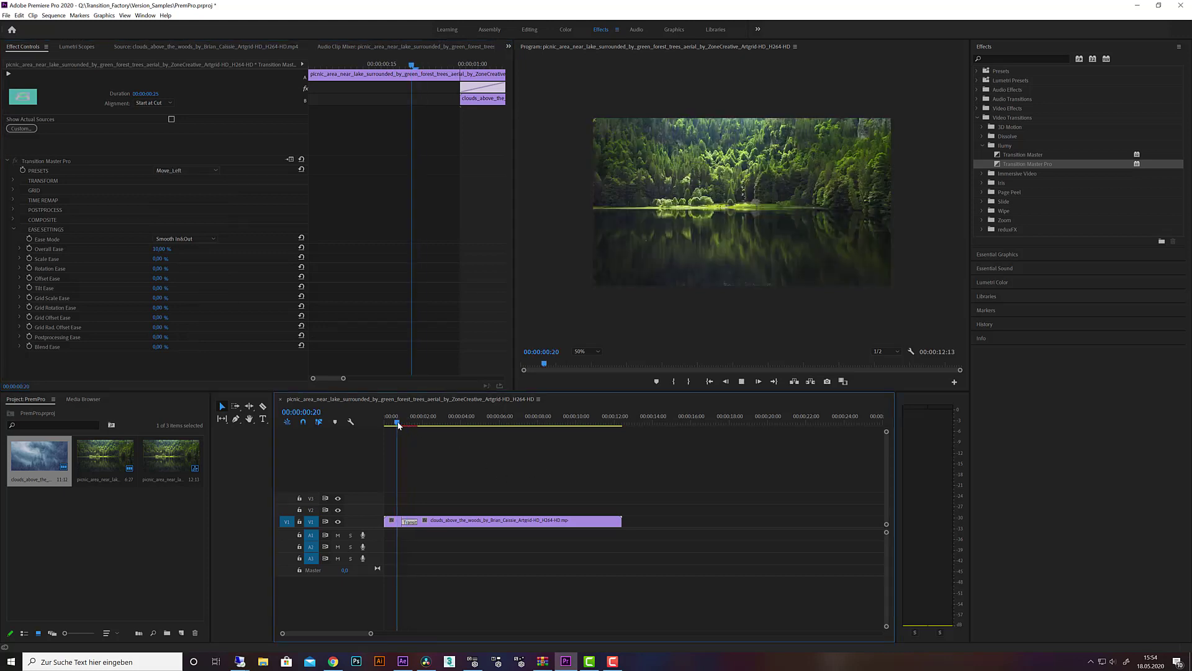
key(space)
key(space)
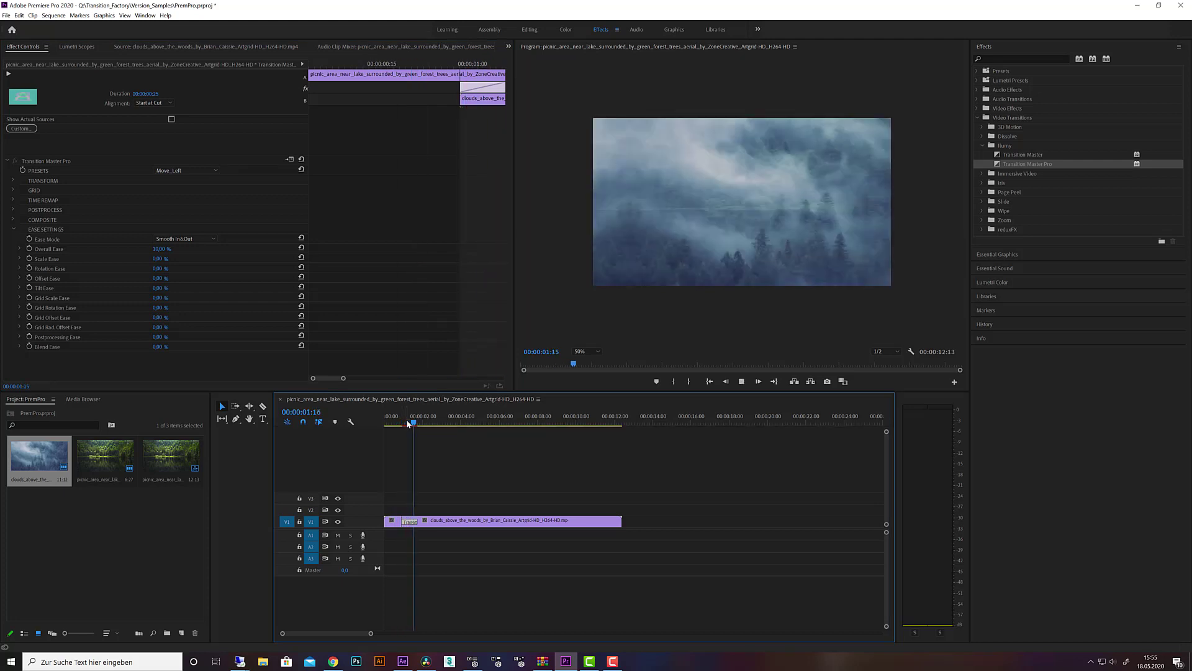
click(390, 424)
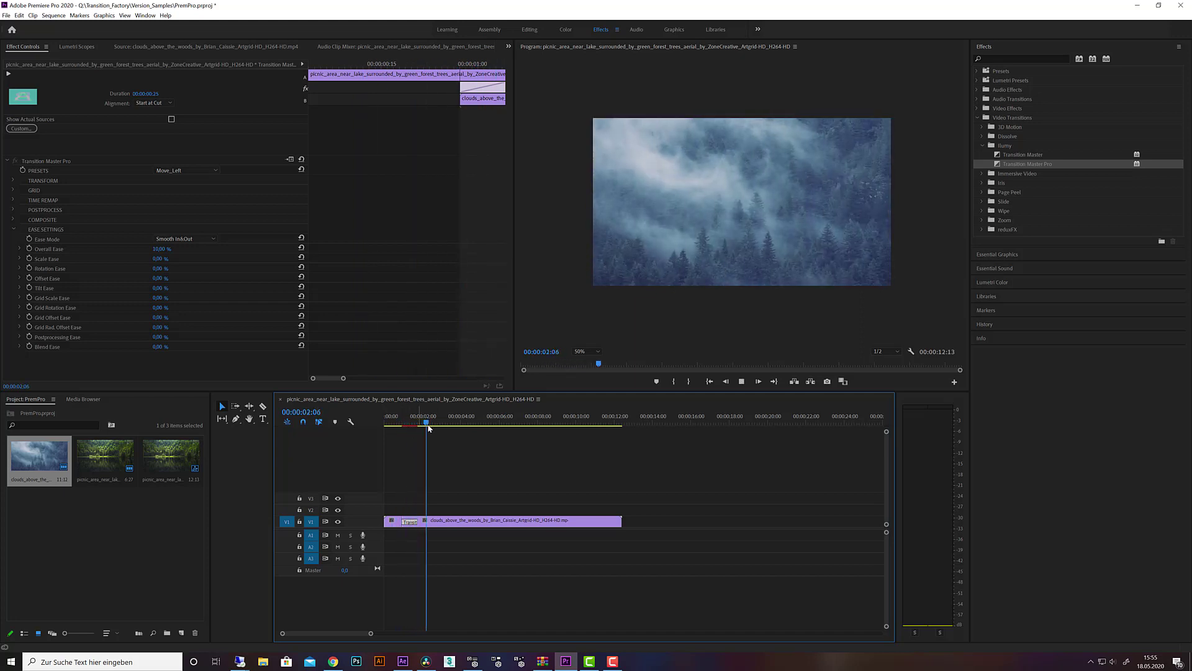
key(space)
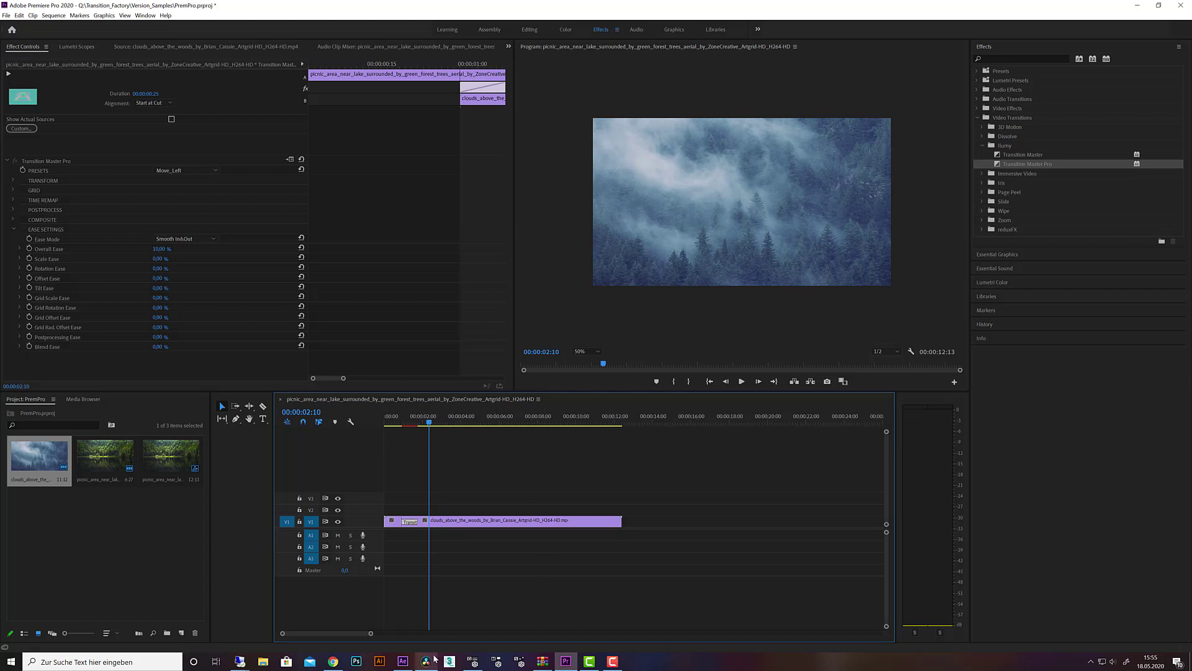
Bring the Chrome window with the Pattoon plugin's Instagram profile to the front
click(333, 662)
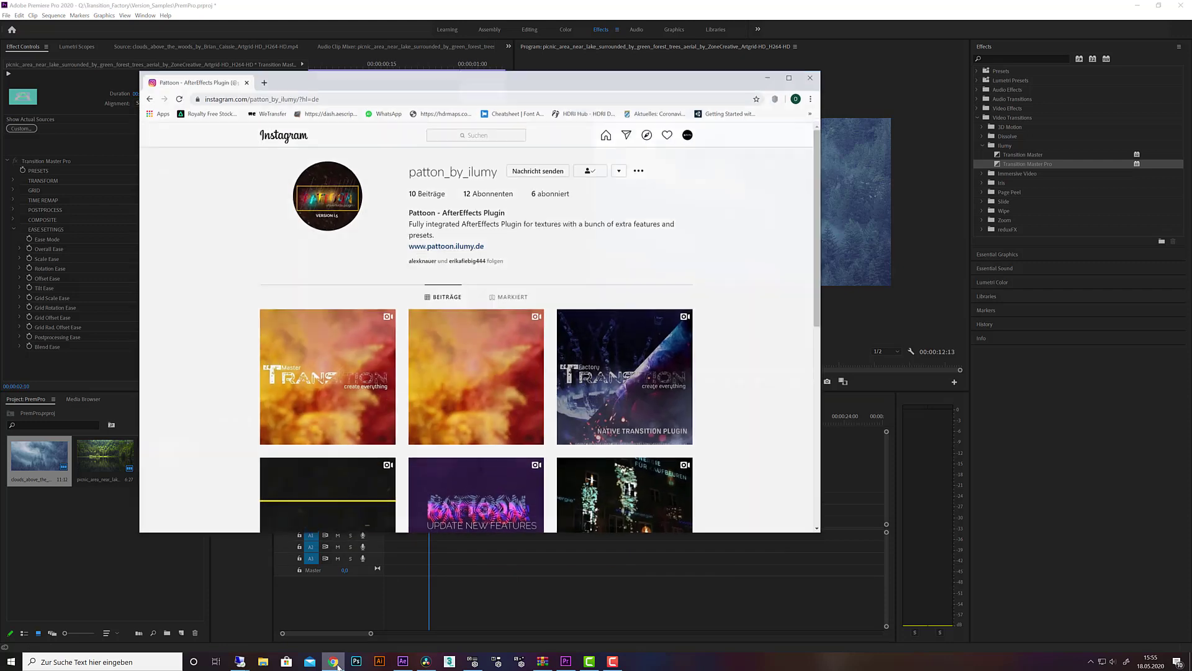